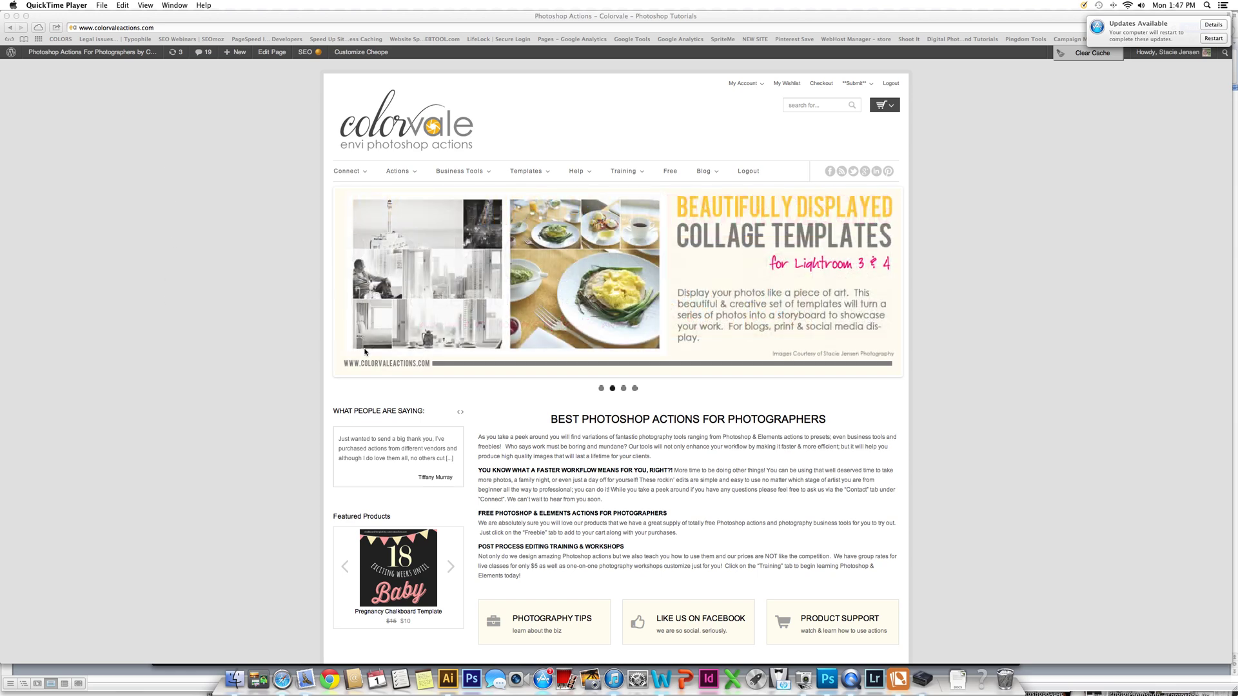
Step: Switch from Safari to Photoshop, where the night-lantern photo DSC_7378.NEF is open
{"action": "left_click", "coordinate": [831, 682]}
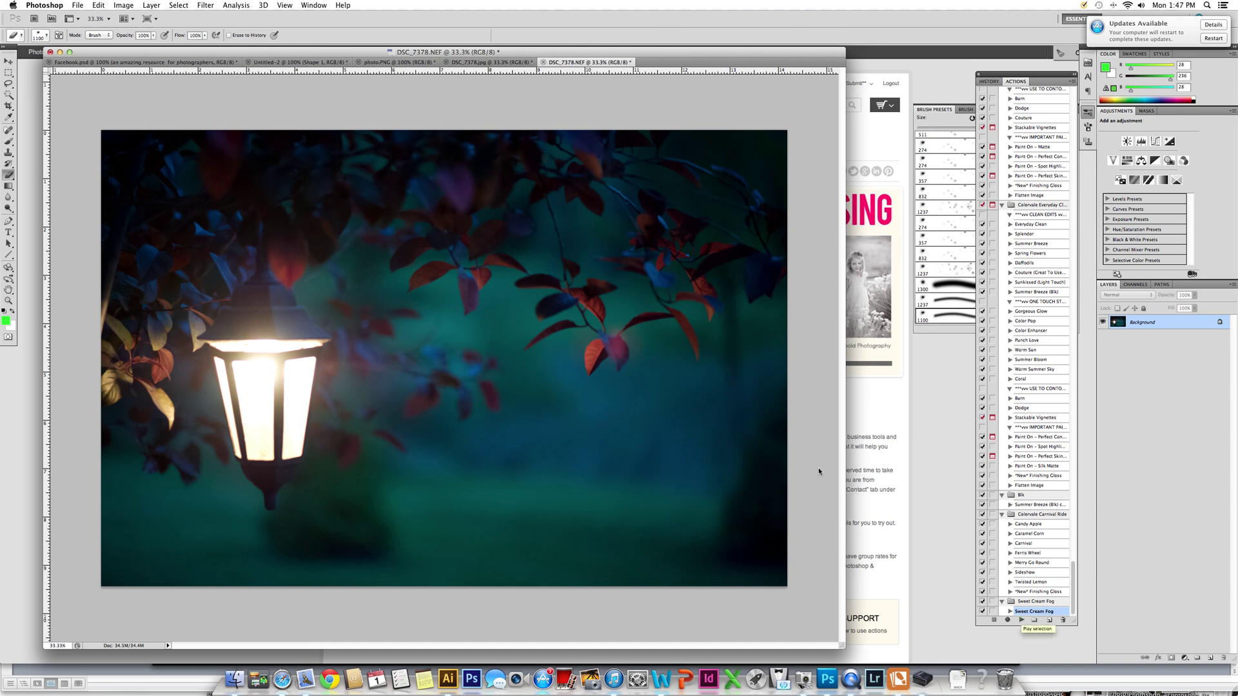
Step: Run the Sweet Cream Fog action, then blend its mask with gradients dragged toward the lantern
{"action": "left_click", "coordinate": [1023, 621]}
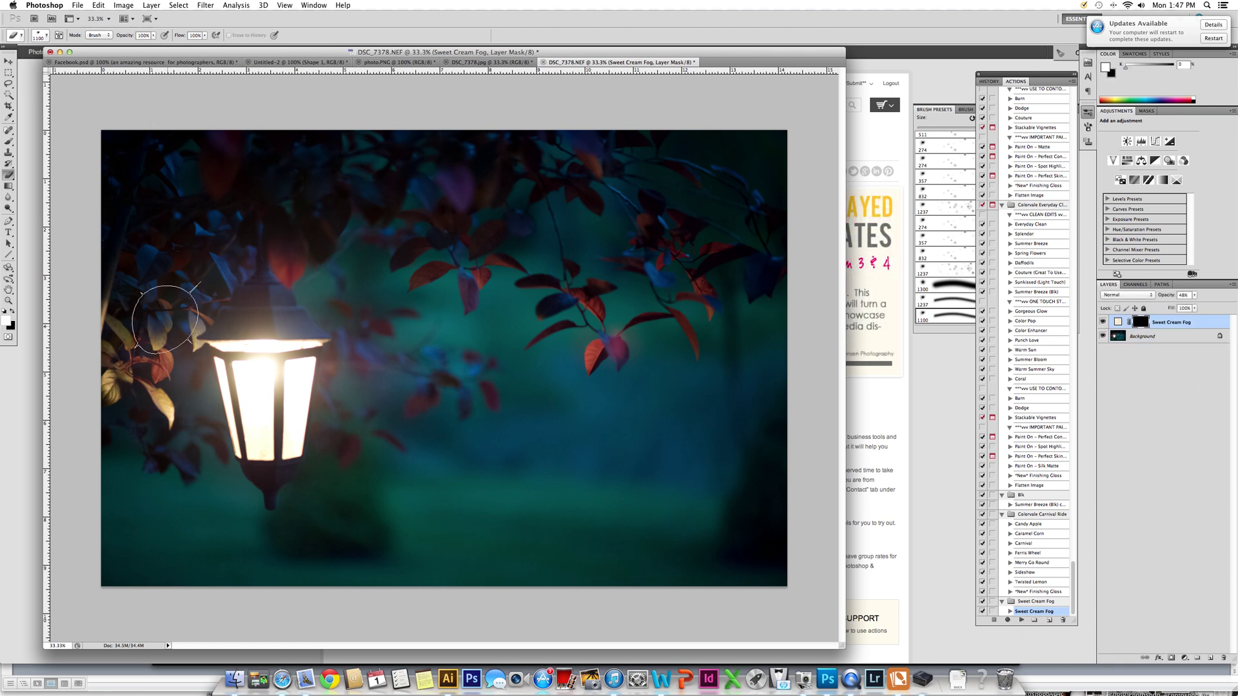
{"action": "left_click", "coordinate": [9, 186]}
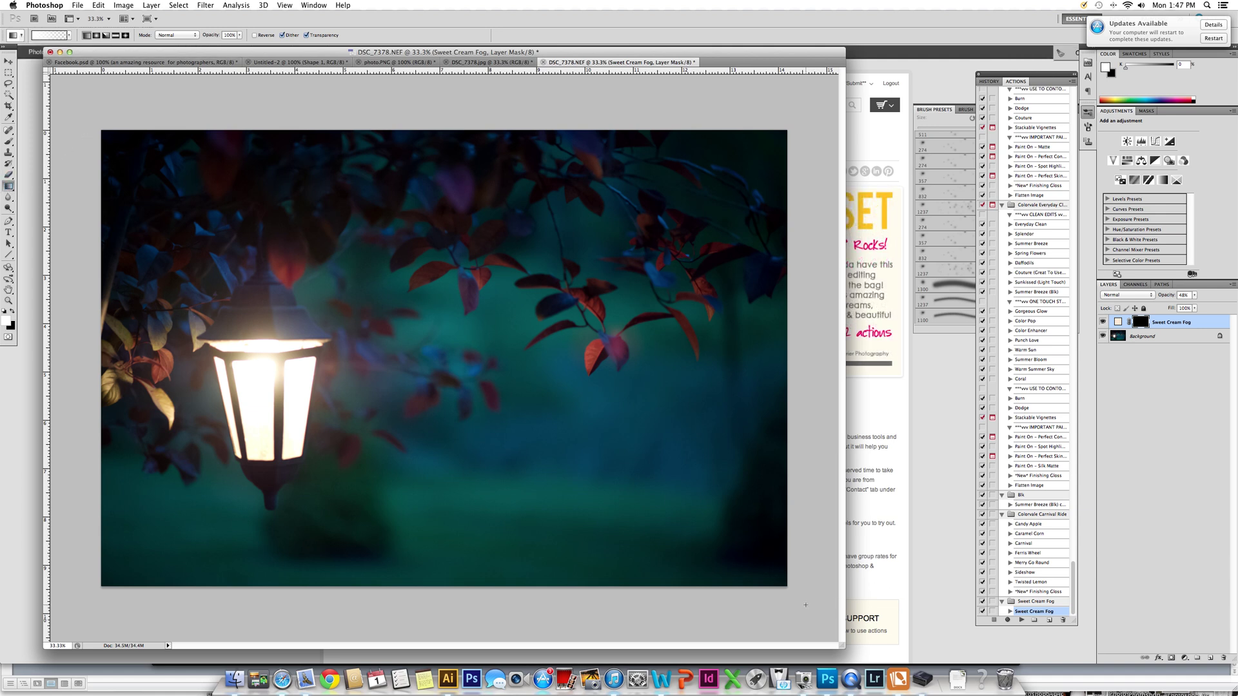
{"action": "left_click_drag", "start_coordinate": [809, 605], "coordinate": [360, 336]}
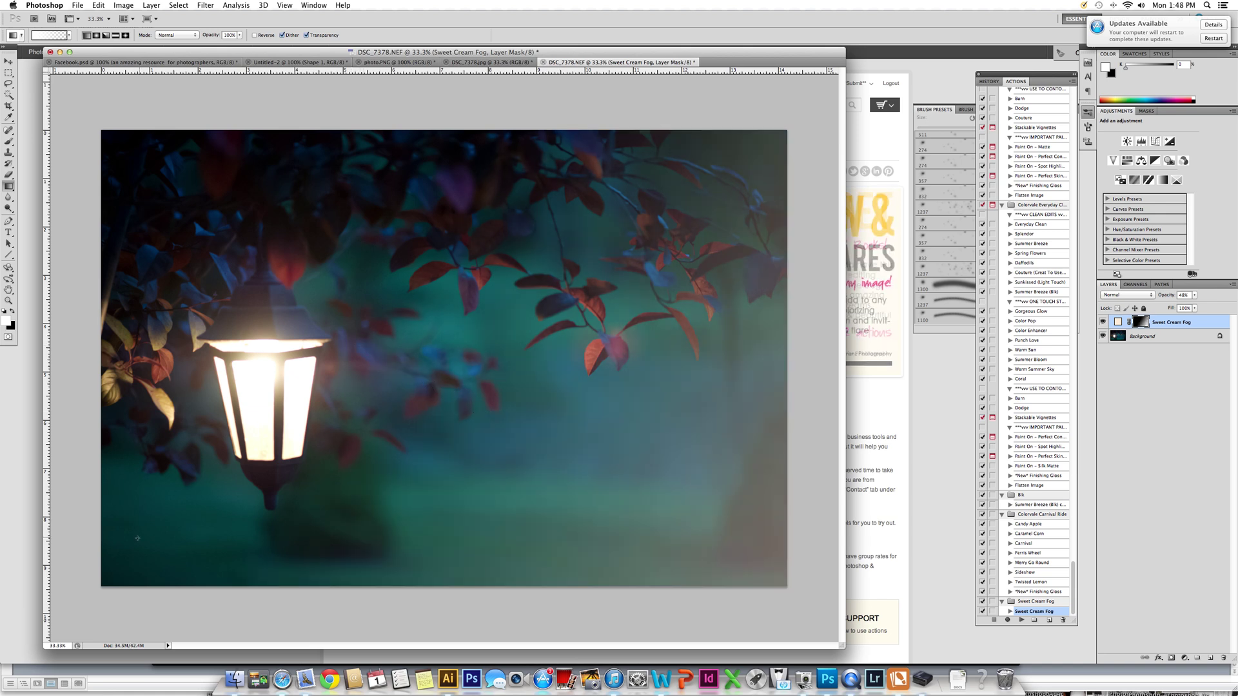
{"action": "left_click_drag", "start_coordinate": [67, 599], "coordinate": [395, 298]}
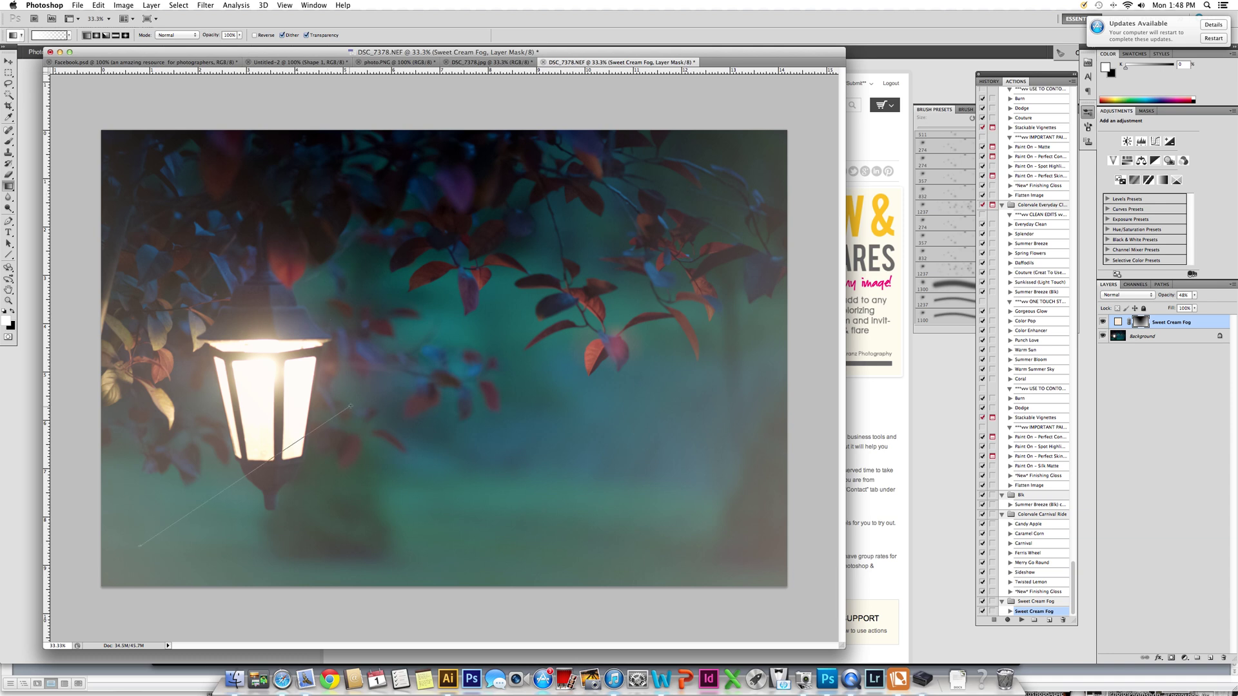
{"action": "left_click_drag", "start_coordinate": [351, 405], "coordinate": [351, 407]}
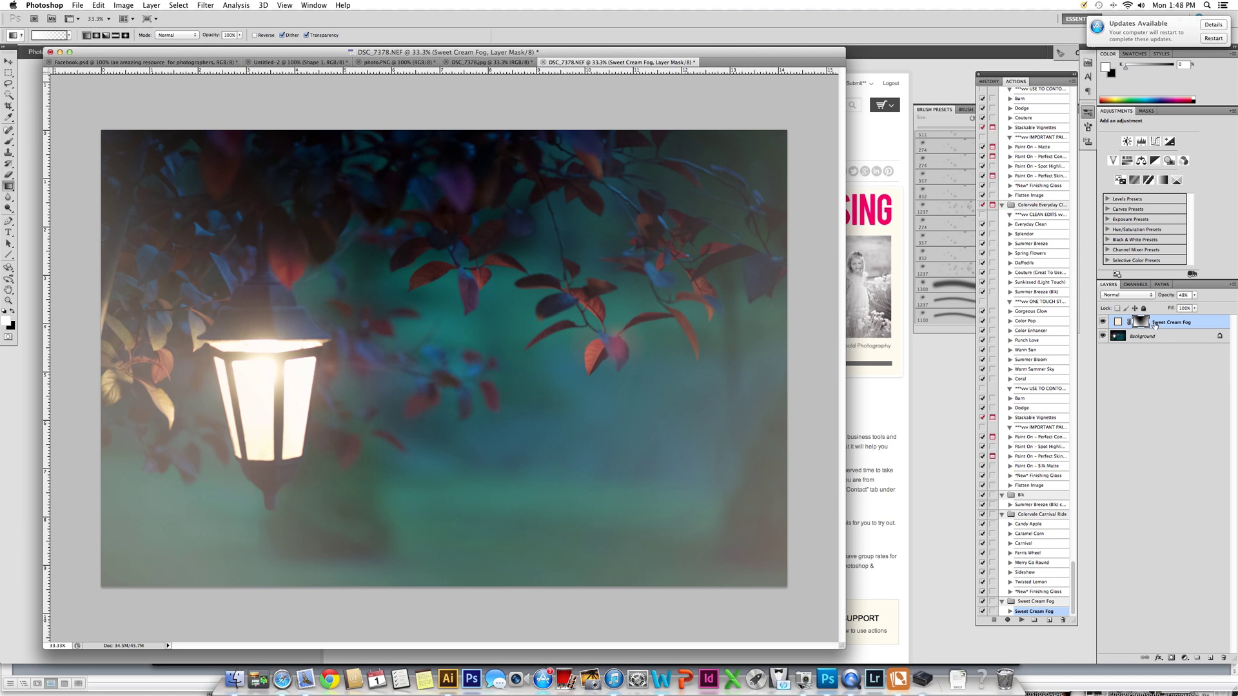
Step: Add a new layer and select the 1100 px soft brush preset
{"action": "left_click", "coordinate": [1210, 659]}
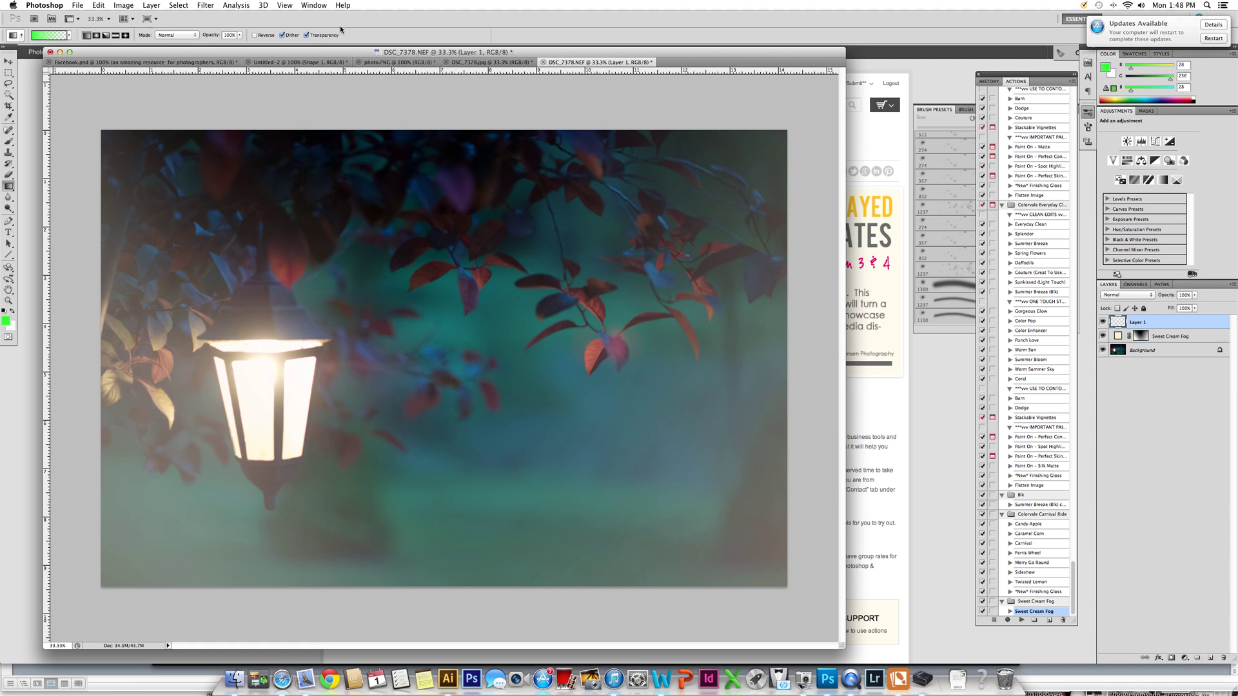
{"action": "left_click", "coordinate": [68, 35]}
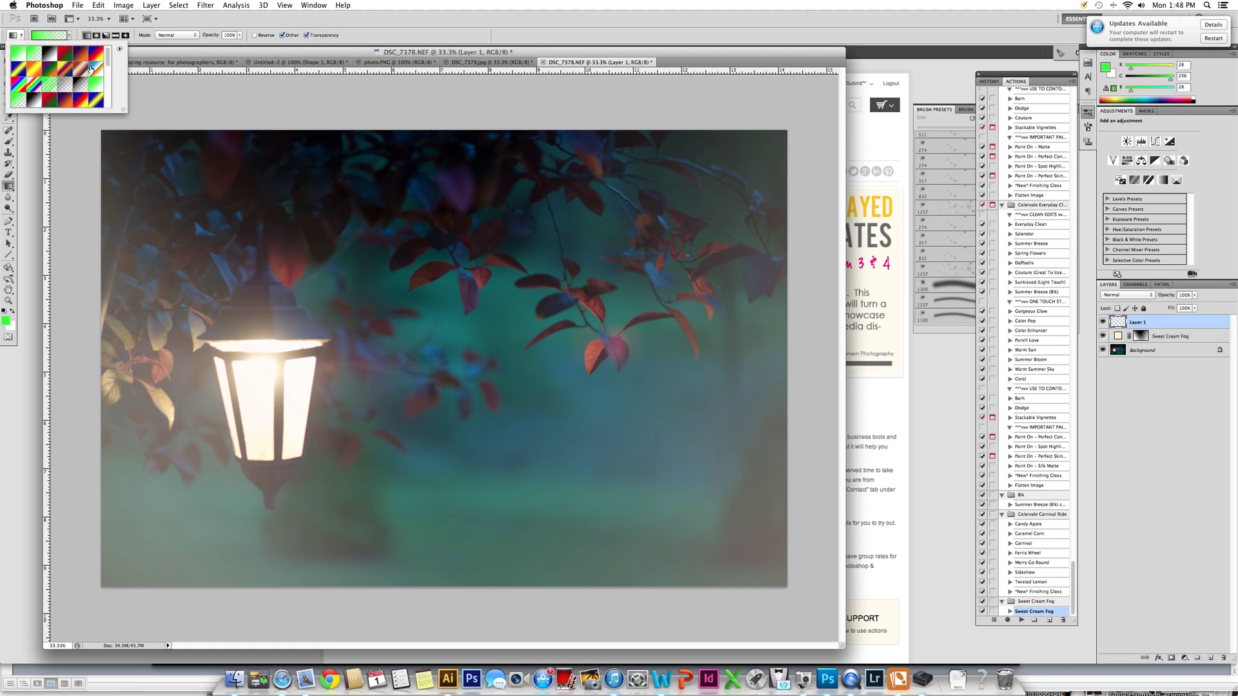
{"action": "left_click", "coordinate": [9, 140]}
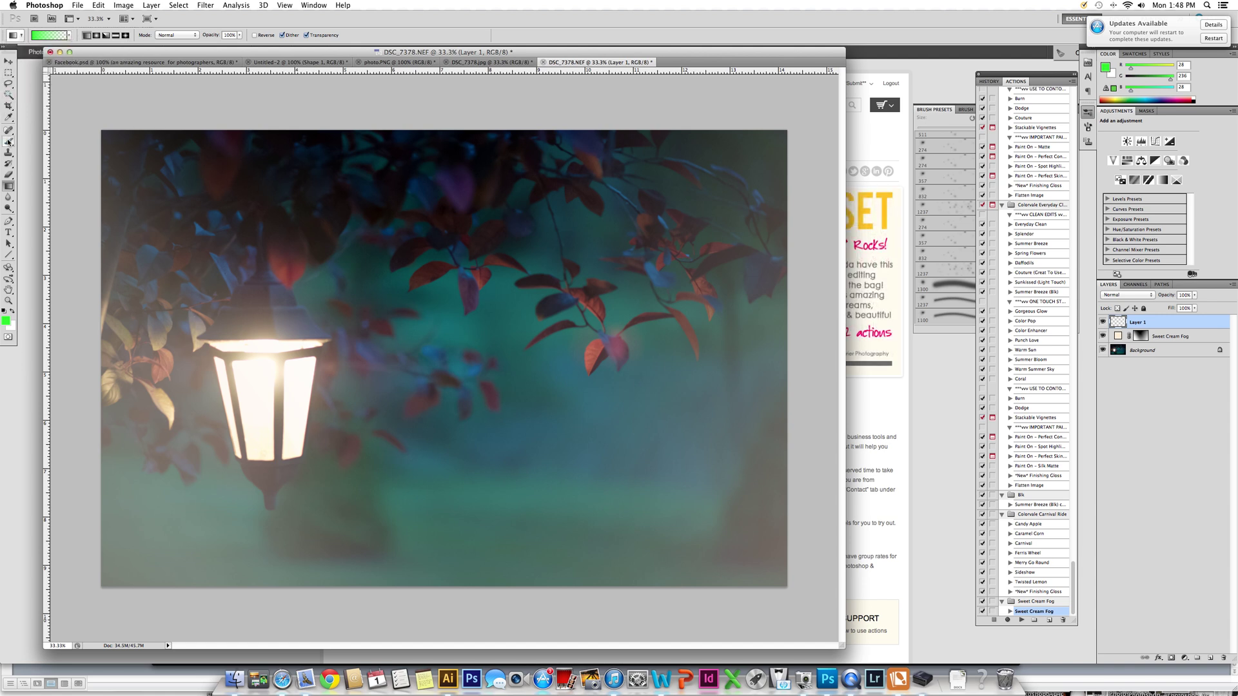
{"action": "left_click", "coordinate": [47, 37]}
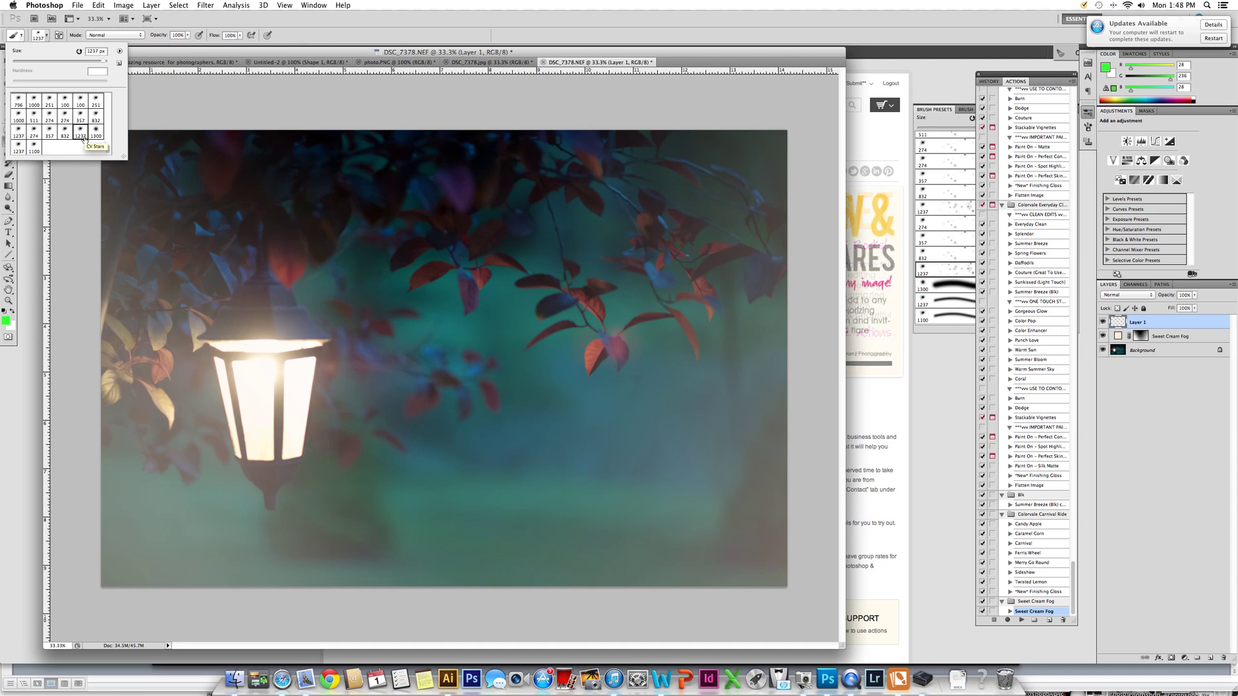
{"action": "left_click", "coordinate": [33, 149]}
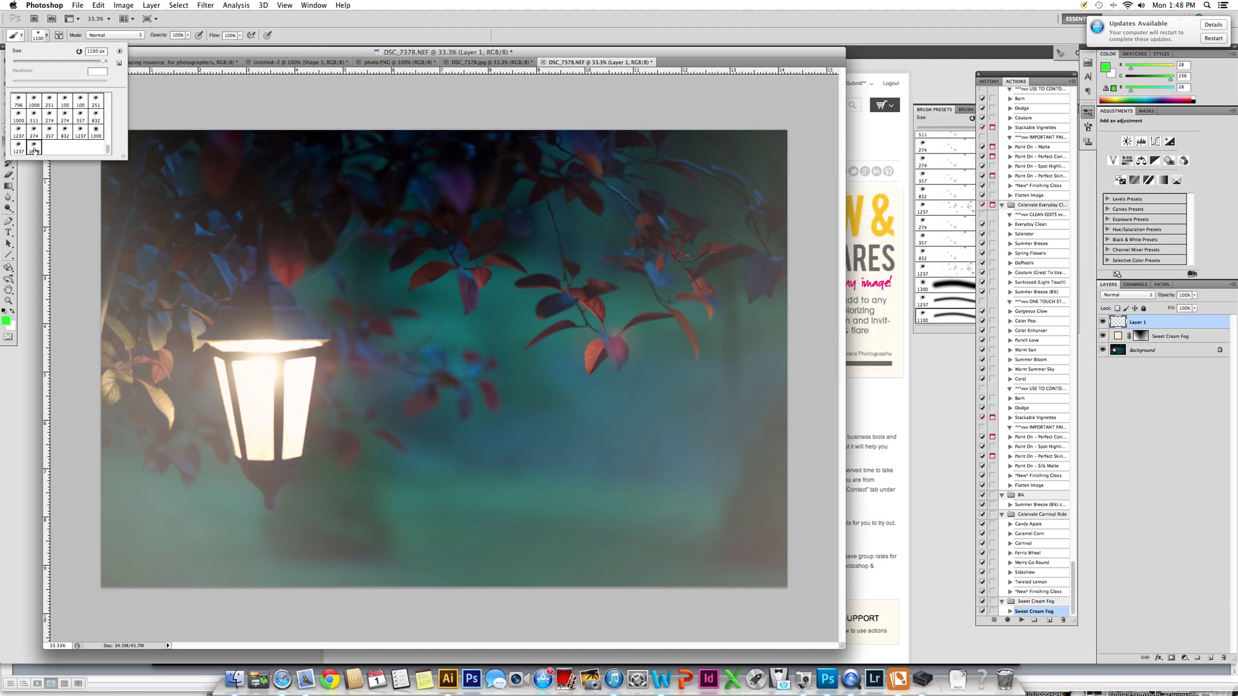
{"action": "left_click", "coordinate": [43, 33]}
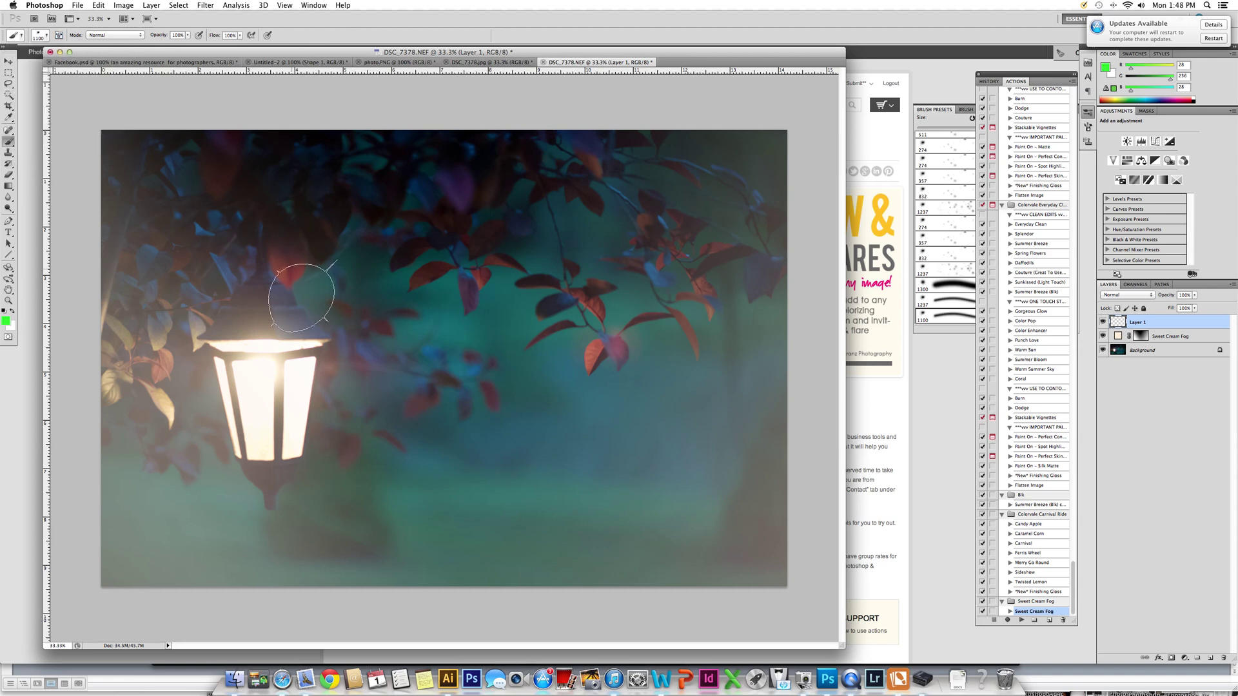
Step: Set the foreground colour to a warm cream sampled from the lantern light
{"action": "left_click", "coordinate": [6, 323]}
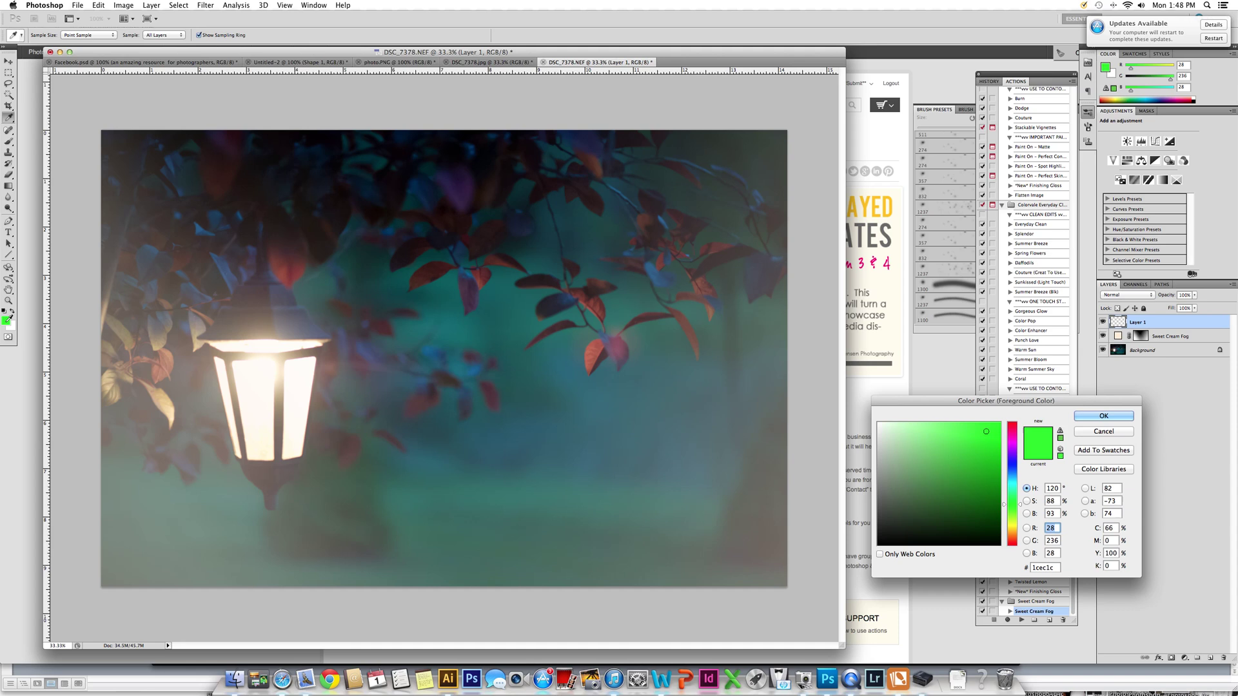
{"action": "left_click", "coordinate": [269, 459]}
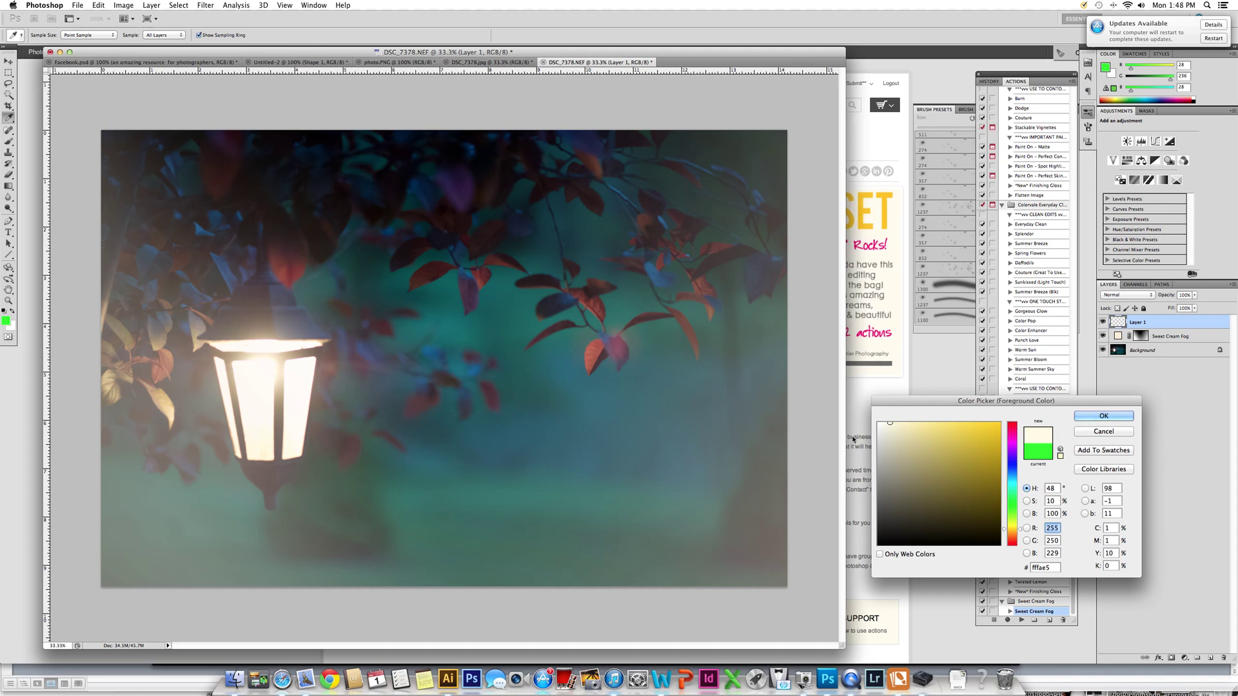
{"action": "left_click_drag", "start_coordinate": [902, 430], "coordinate": [917, 424]}
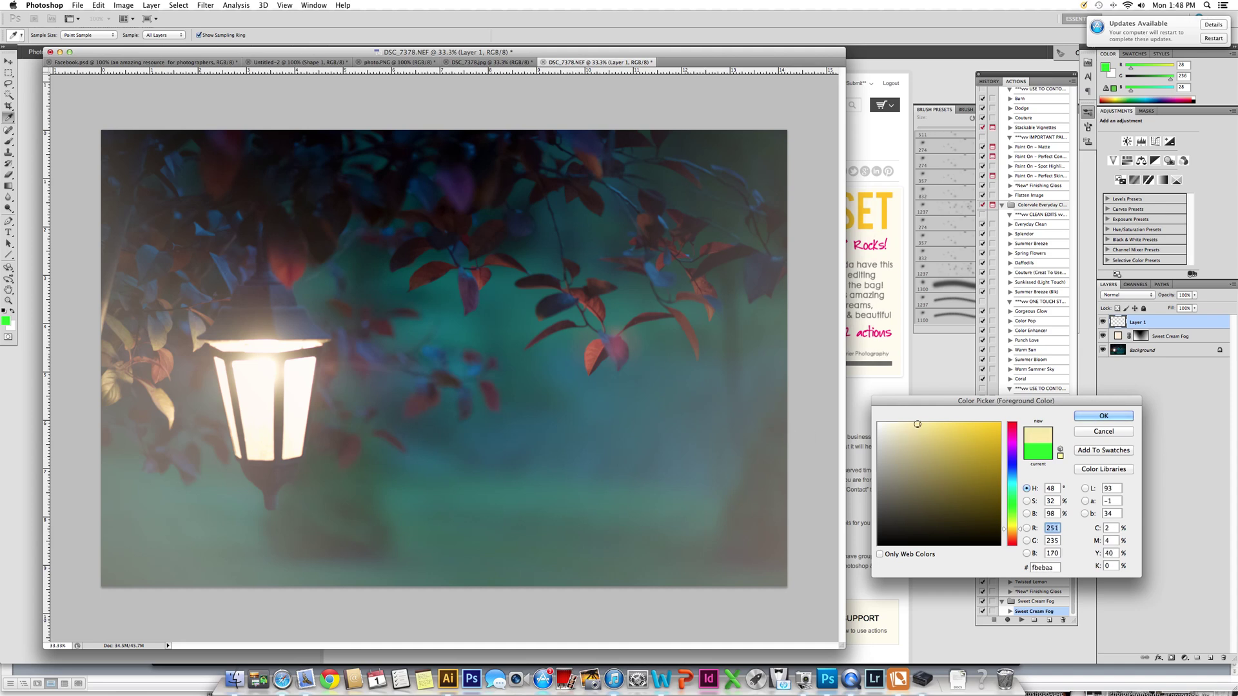
{"action": "left_click", "coordinate": [1104, 416]}
Step: Dab a cream glow on the lantern top and set Layer 1 opacity to 52%
{"action": "key", "text": "b"}
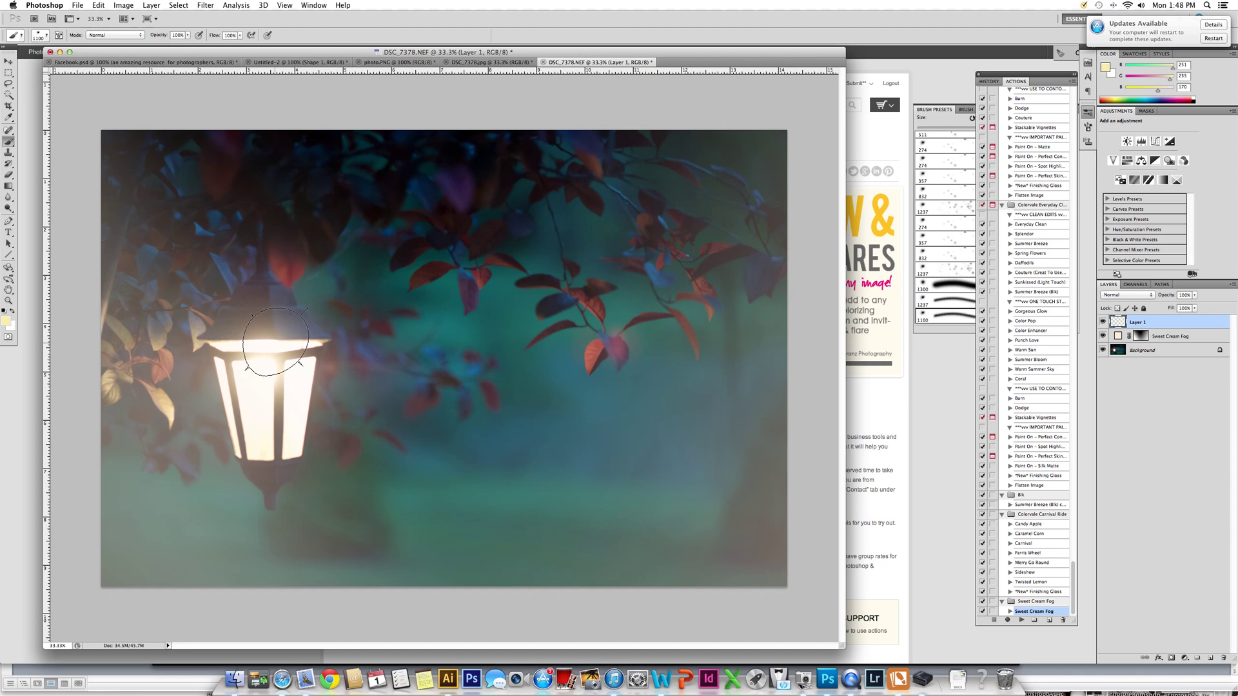
{"action": "left_click", "coordinate": [275, 341]}
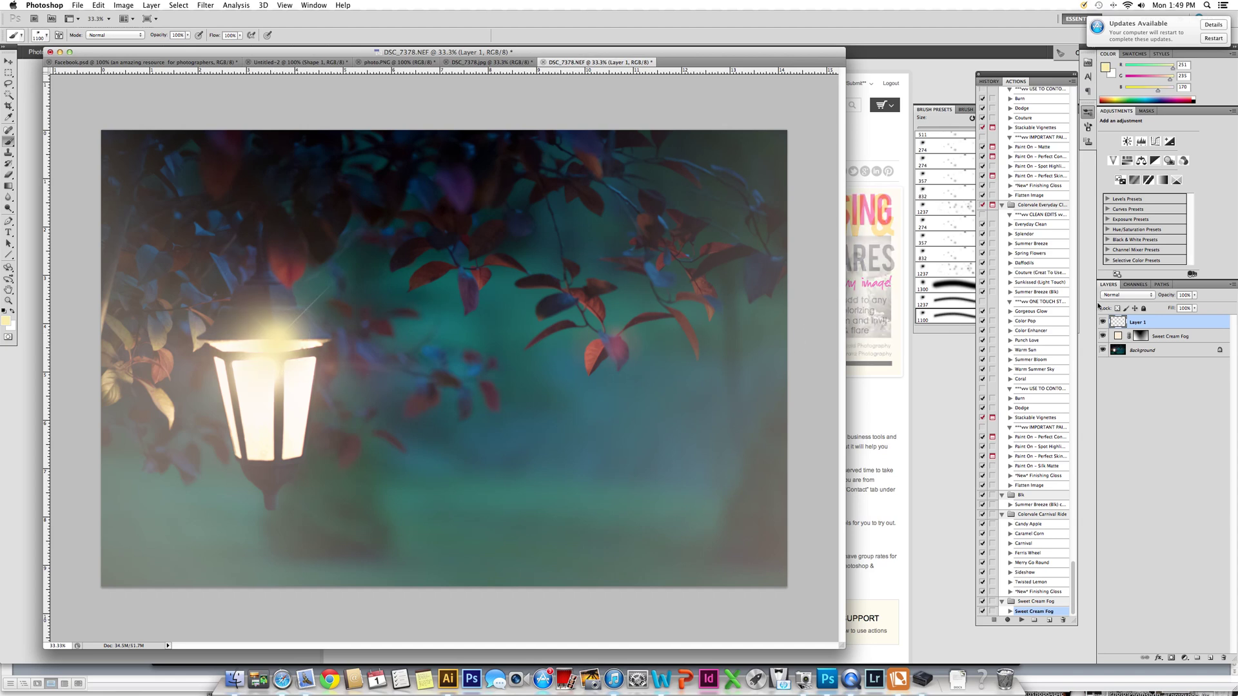
{"action": "left_click", "coordinate": [1194, 295]}
{"action": "left_click_drag", "start_coordinate": [1196, 306], "coordinate": [1182, 308]}
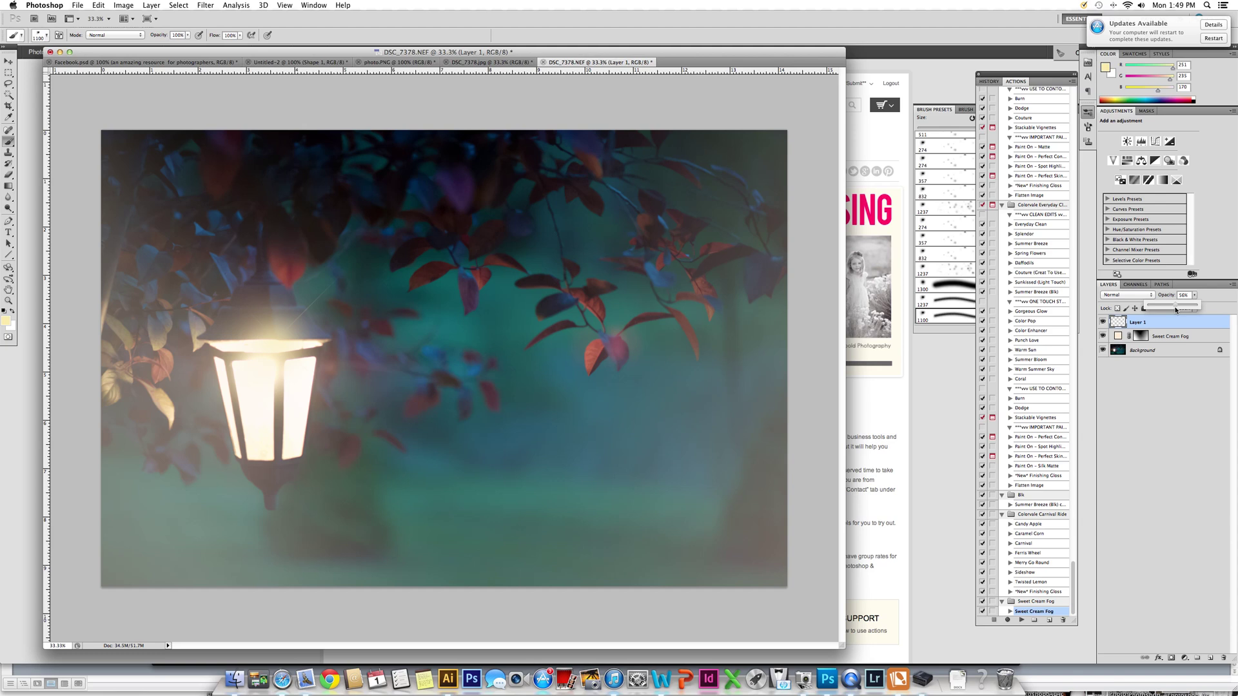
{"action": "left_click_drag", "start_coordinate": [1176, 310], "coordinate": [1174, 309]}
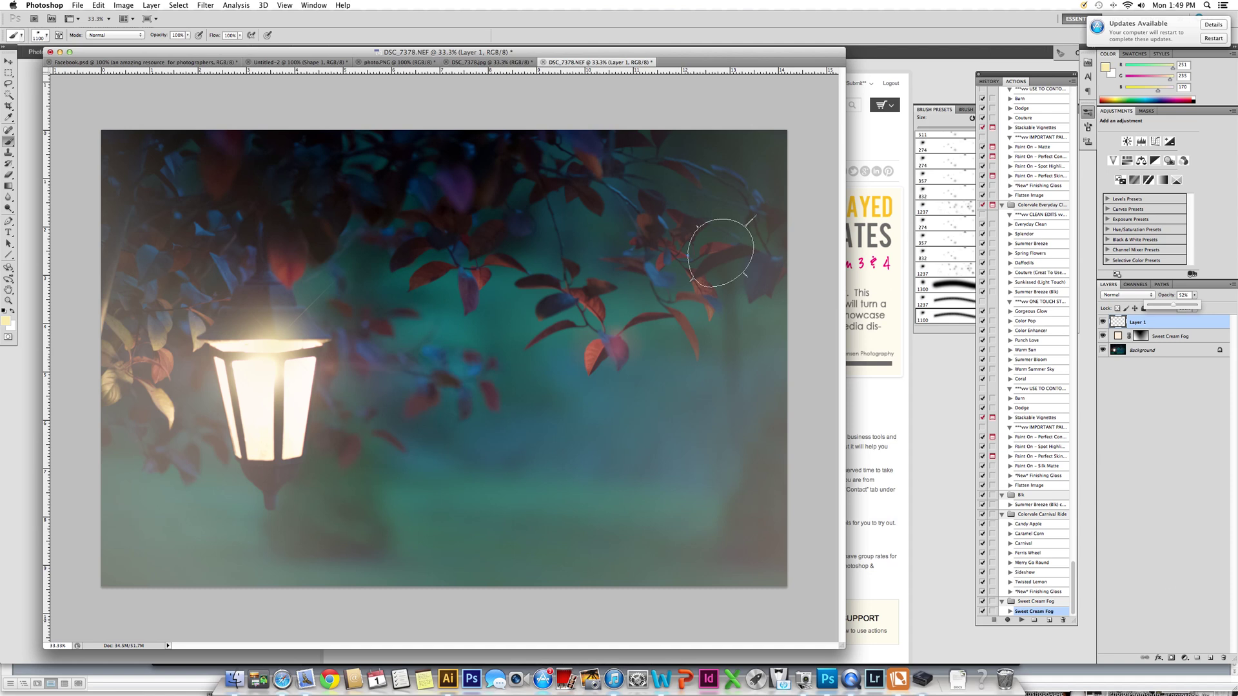
Step: Add Layer 2, dab a 1300 px soft glow over the lantern, and fade it to 40%
{"action": "left_click", "coordinate": [1210, 658]}
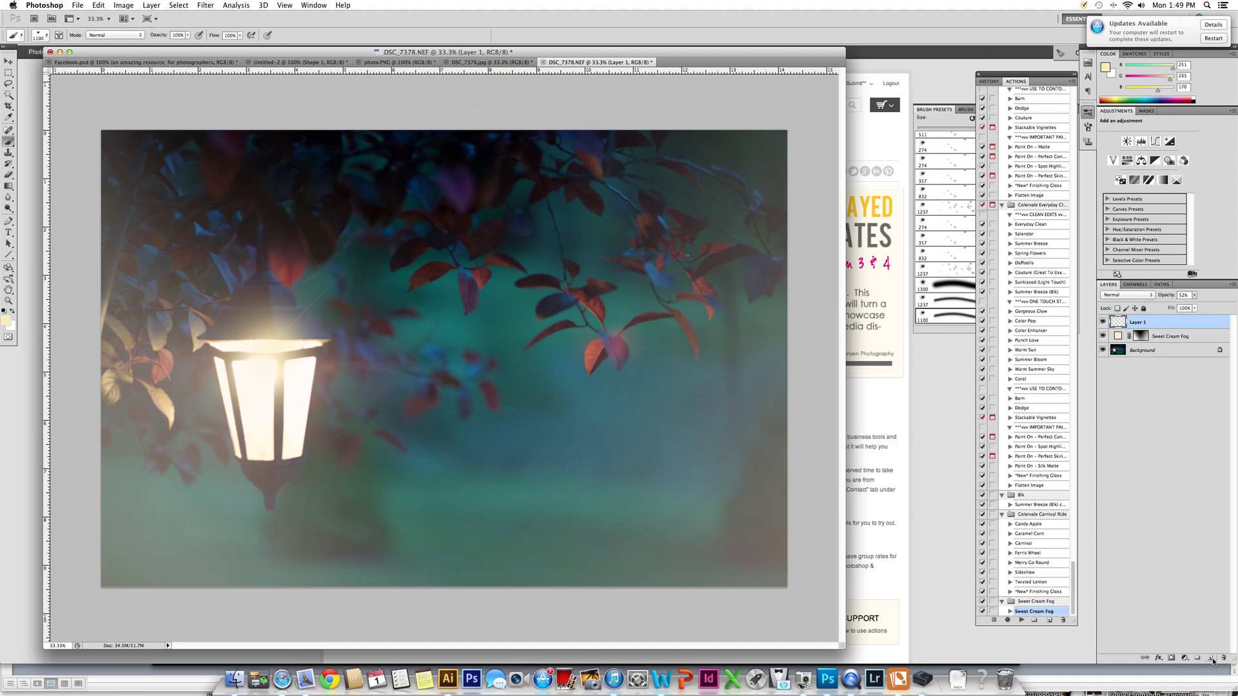
{"action": "left_click", "coordinate": [47, 37]}
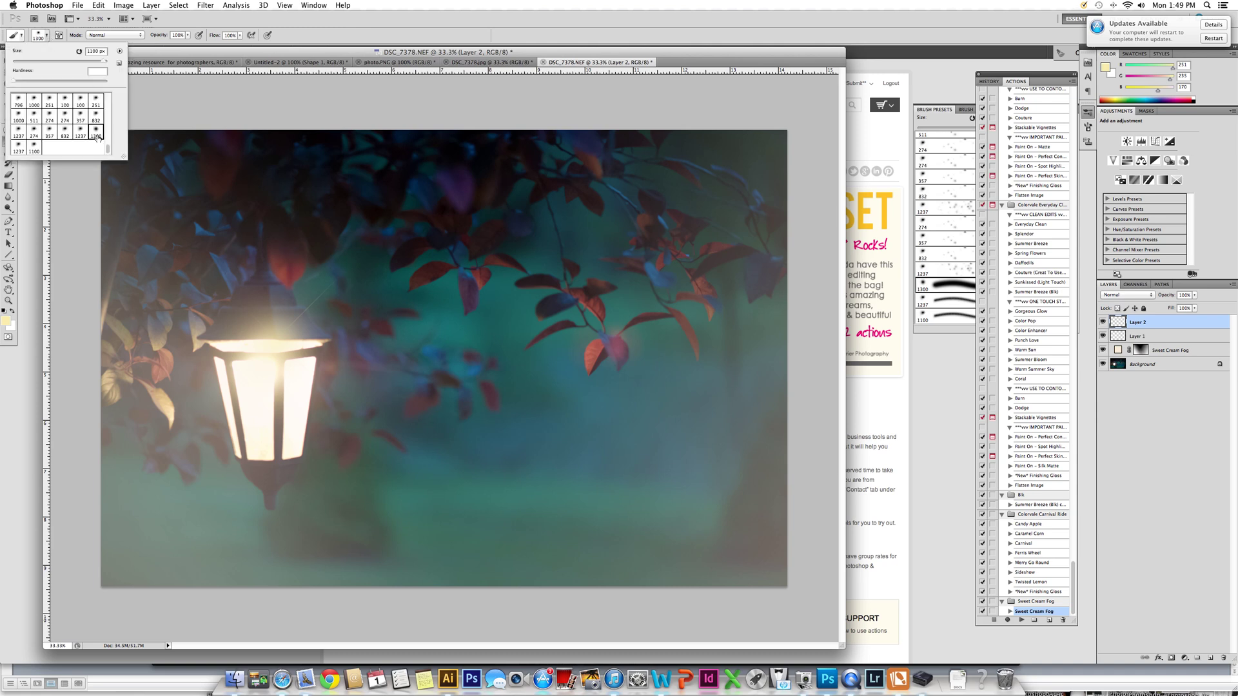
{"action": "double_click", "coordinate": [96, 137]}
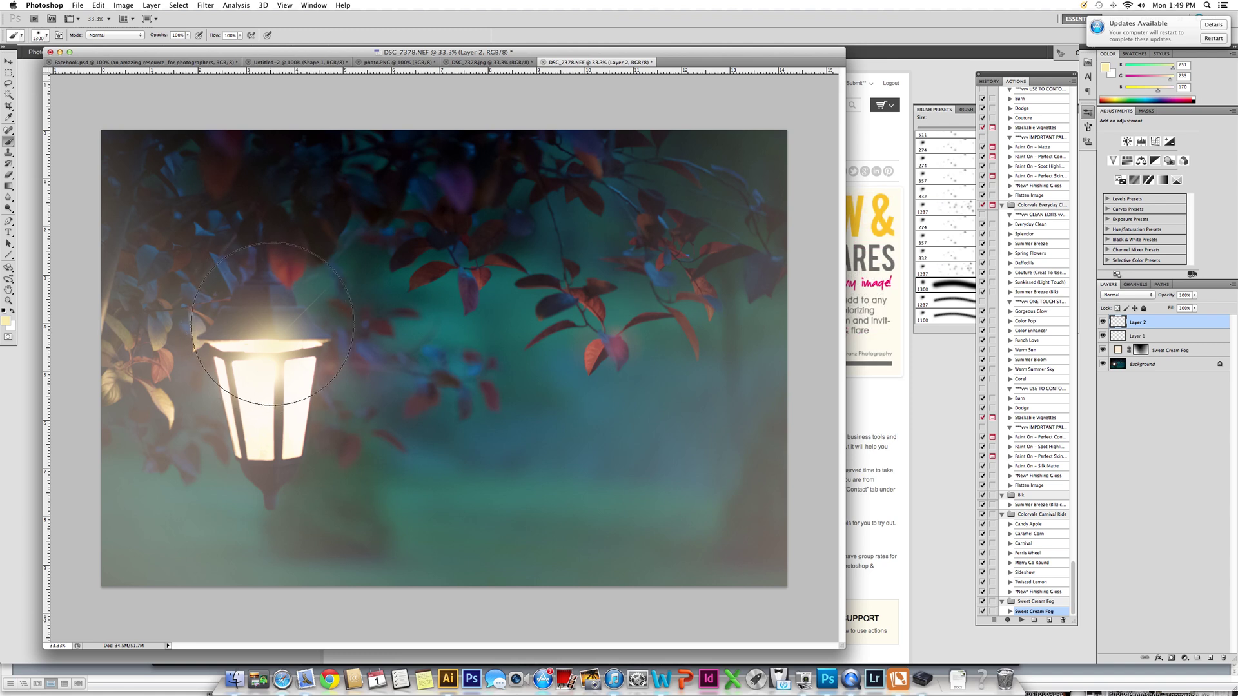
{"action": "left_click", "coordinate": [265, 332]}
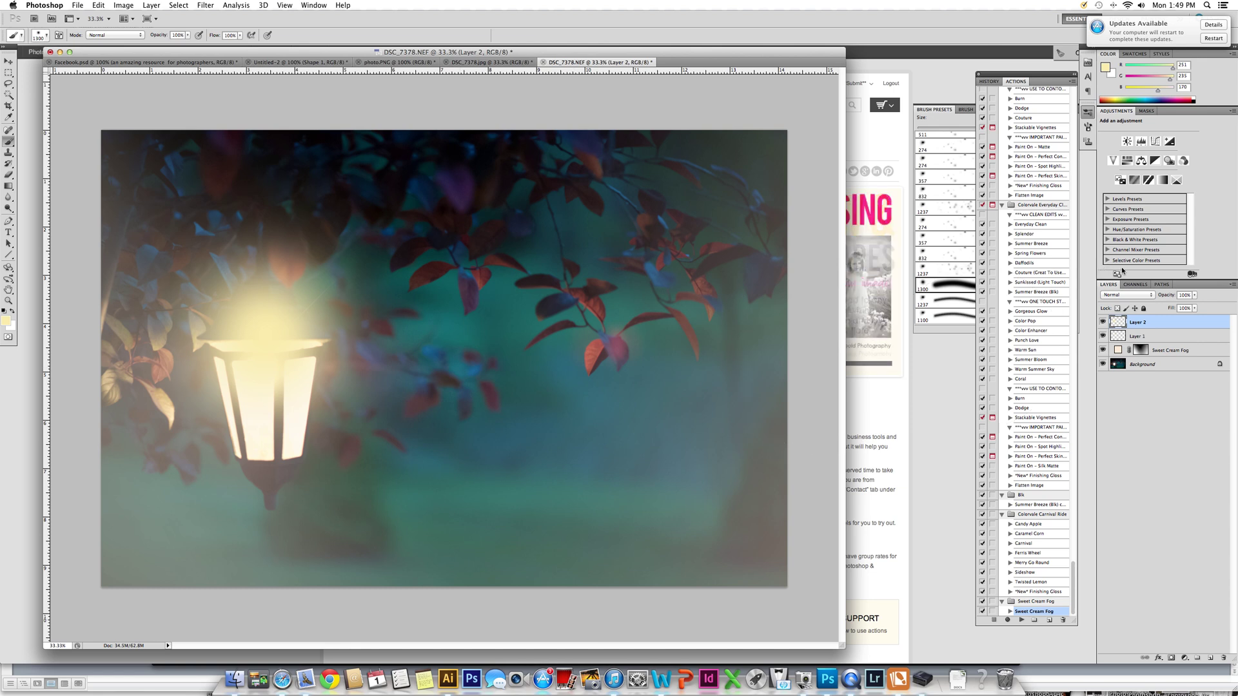
{"action": "left_click", "coordinate": [1195, 295]}
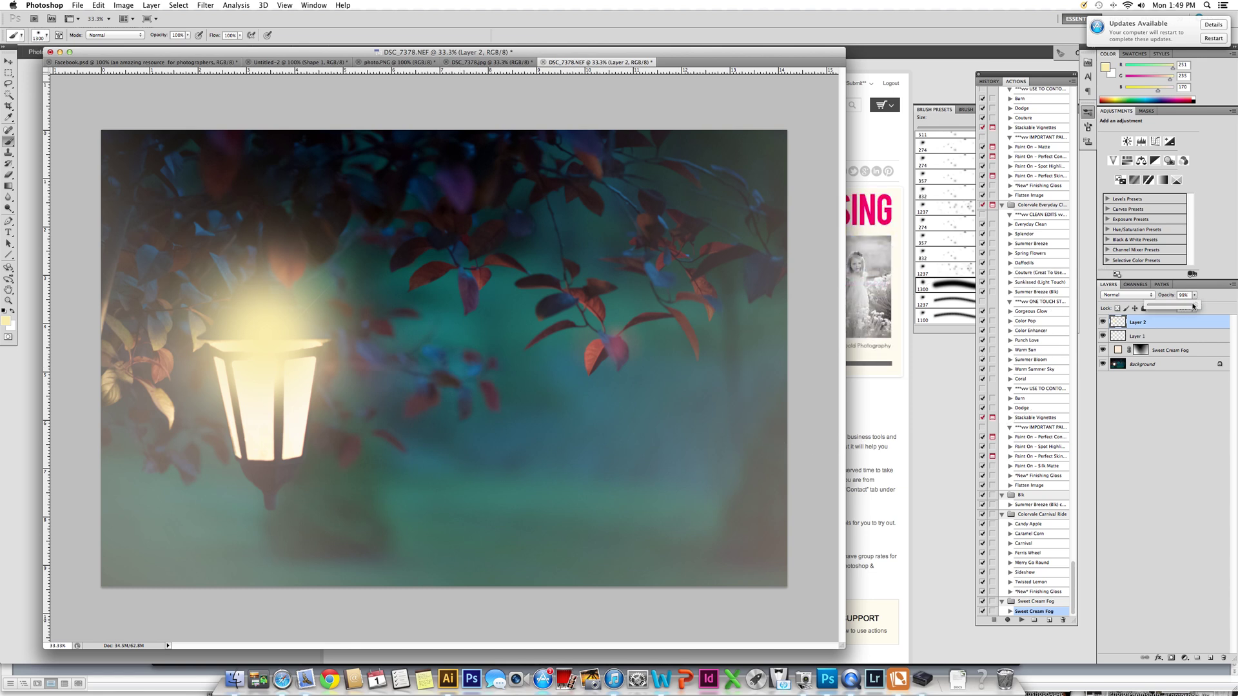
{"action": "left_click_drag", "start_coordinate": [1196, 307], "coordinate": [1168, 309]}
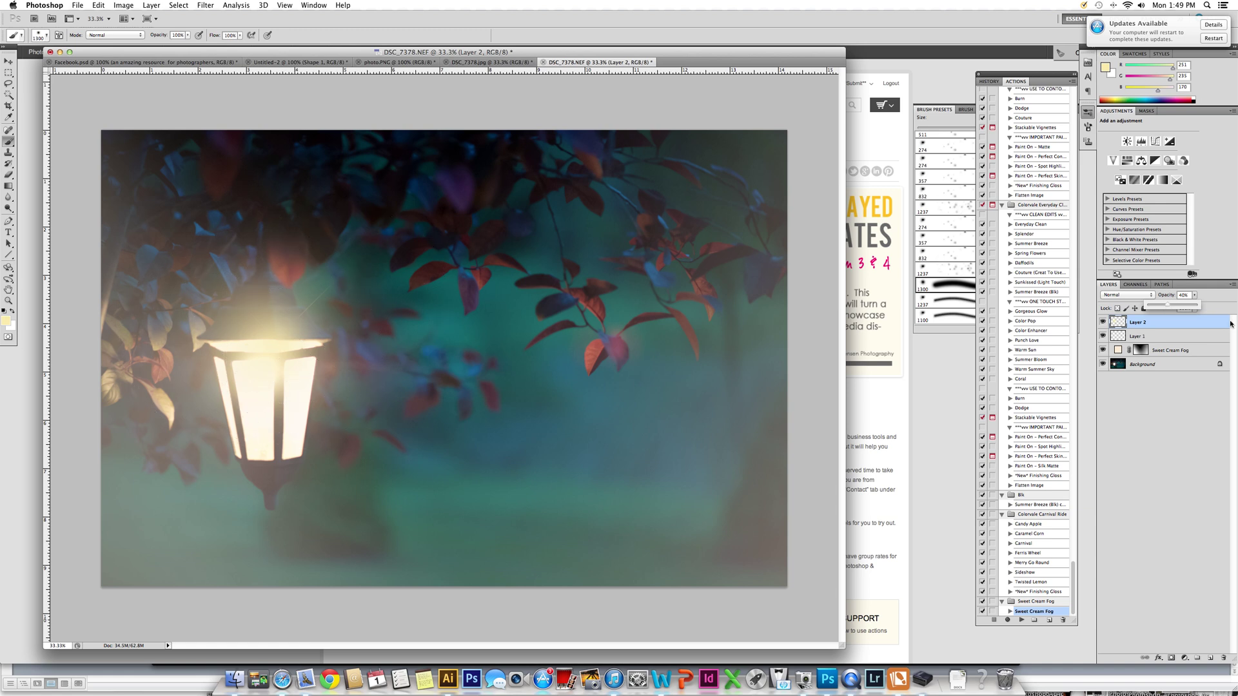
{"action": "left_click", "coordinate": [1182, 327]}
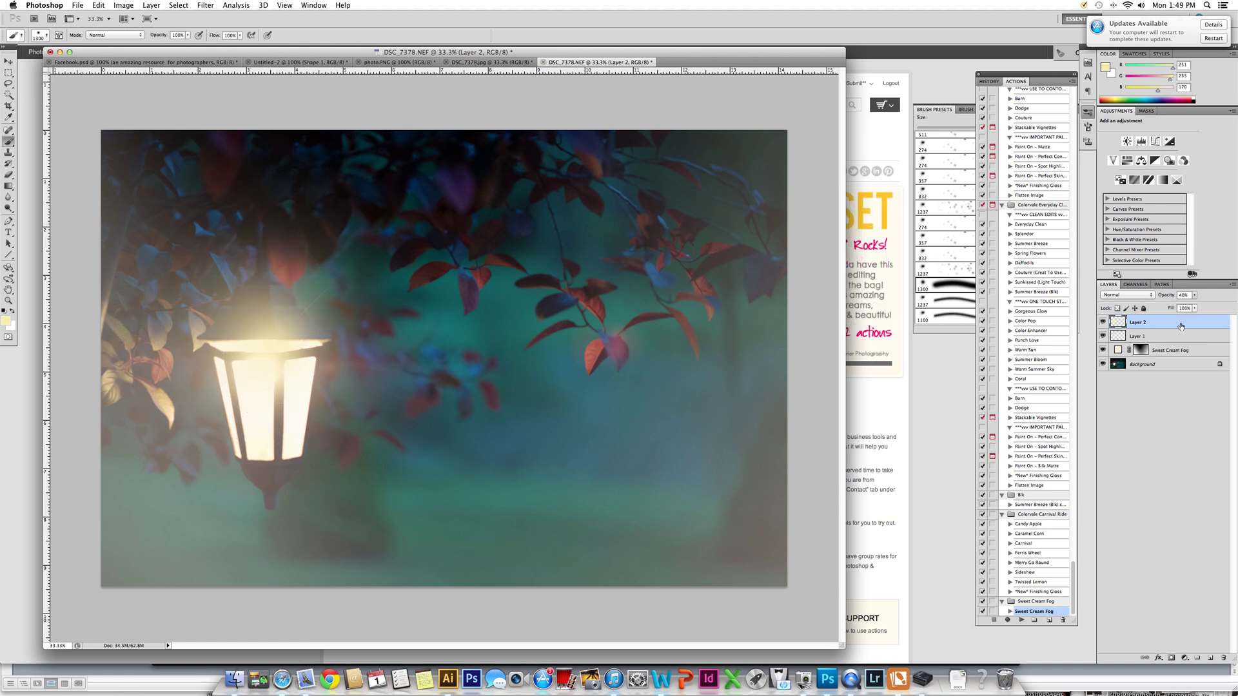
Step: Add Layer 3 and choose the 1237 px CV Stars brush preset
{"action": "left_click", "coordinate": [1211, 657]}
{"action": "left_click", "coordinate": [47, 37]}
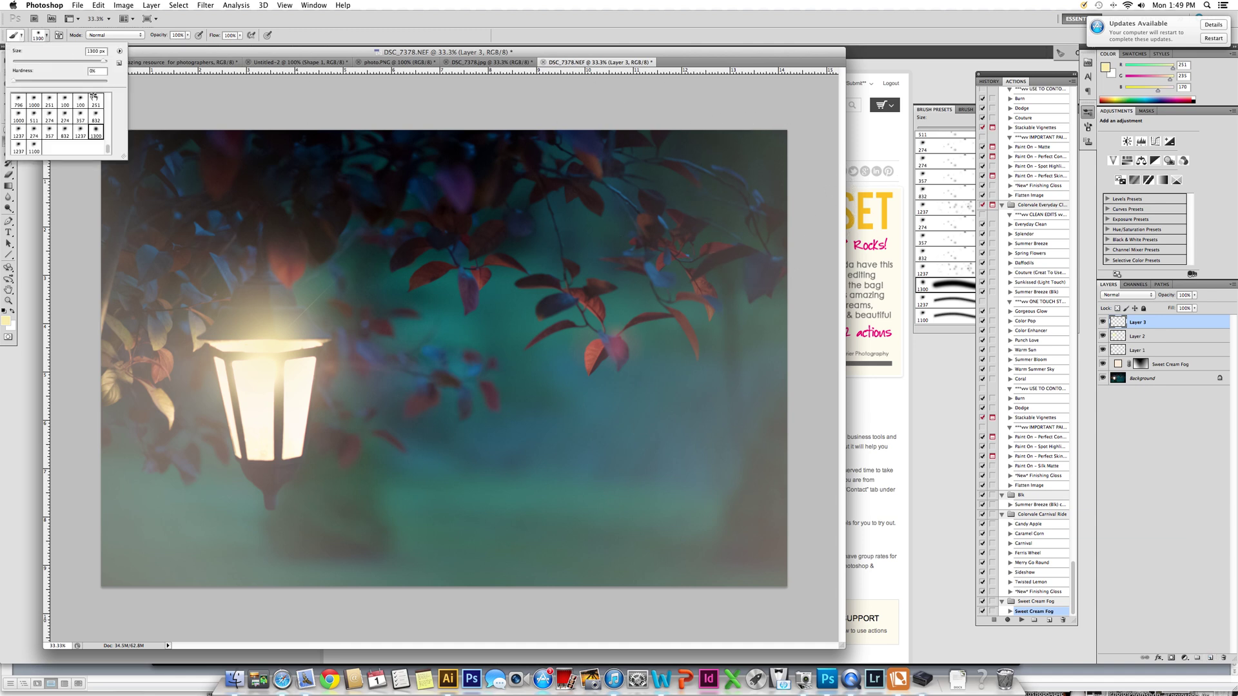
{"action": "left_click", "coordinate": [81, 136]}
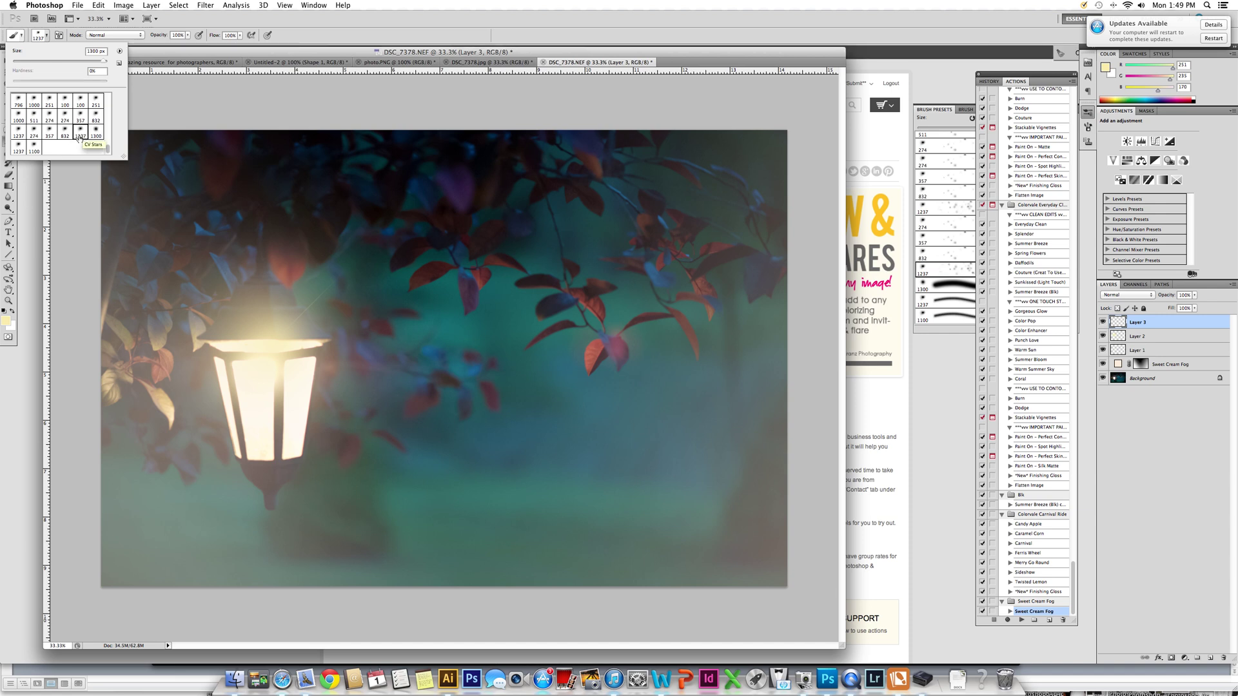
{"action": "left_click", "coordinate": [46, 36]}
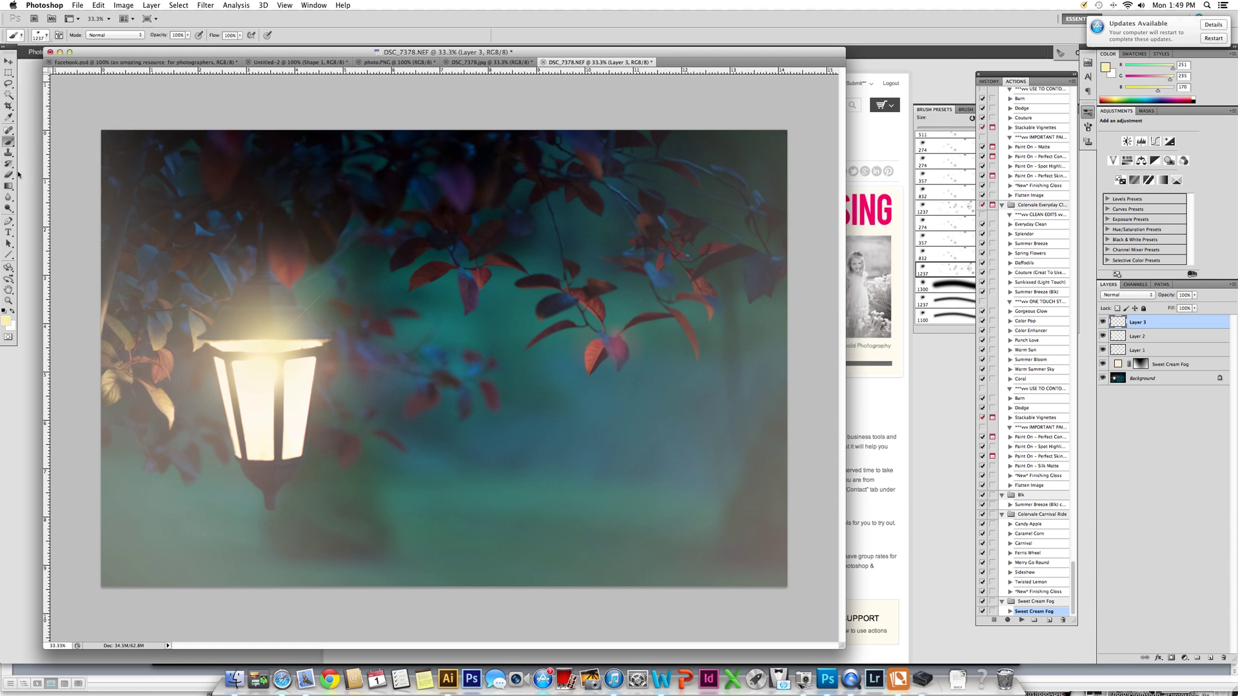
Step: Set the foreground colour to bright green, hex 1cec1a
{"action": "left_click", "coordinate": [7, 320]}
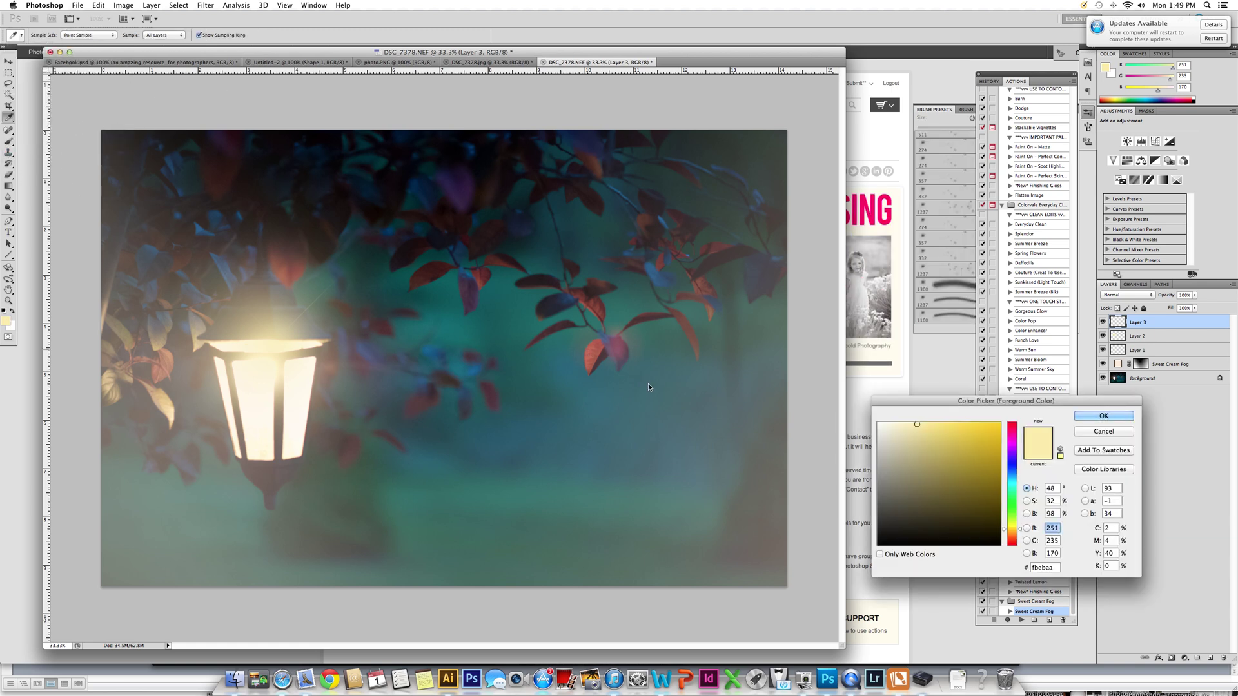
{"action": "left_click", "coordinate": [1046, 567]}
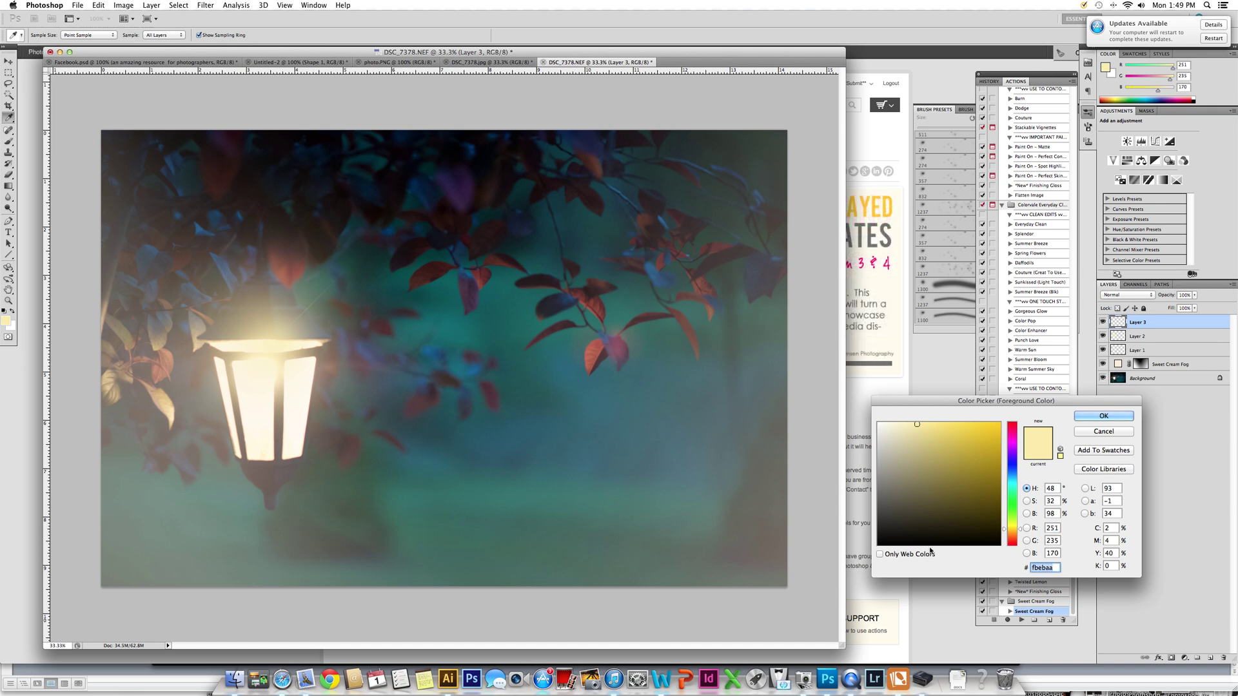
{"action": "type", "text": "1ced"}
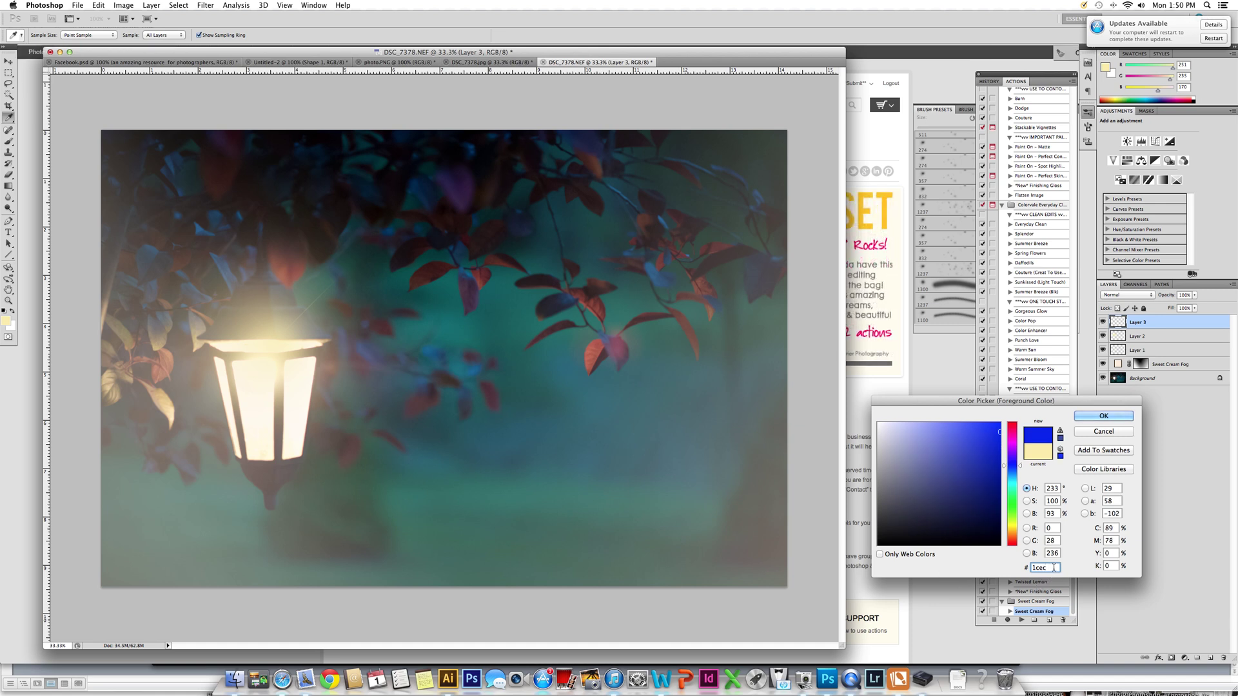
{"action": "type", "text": "1a"}
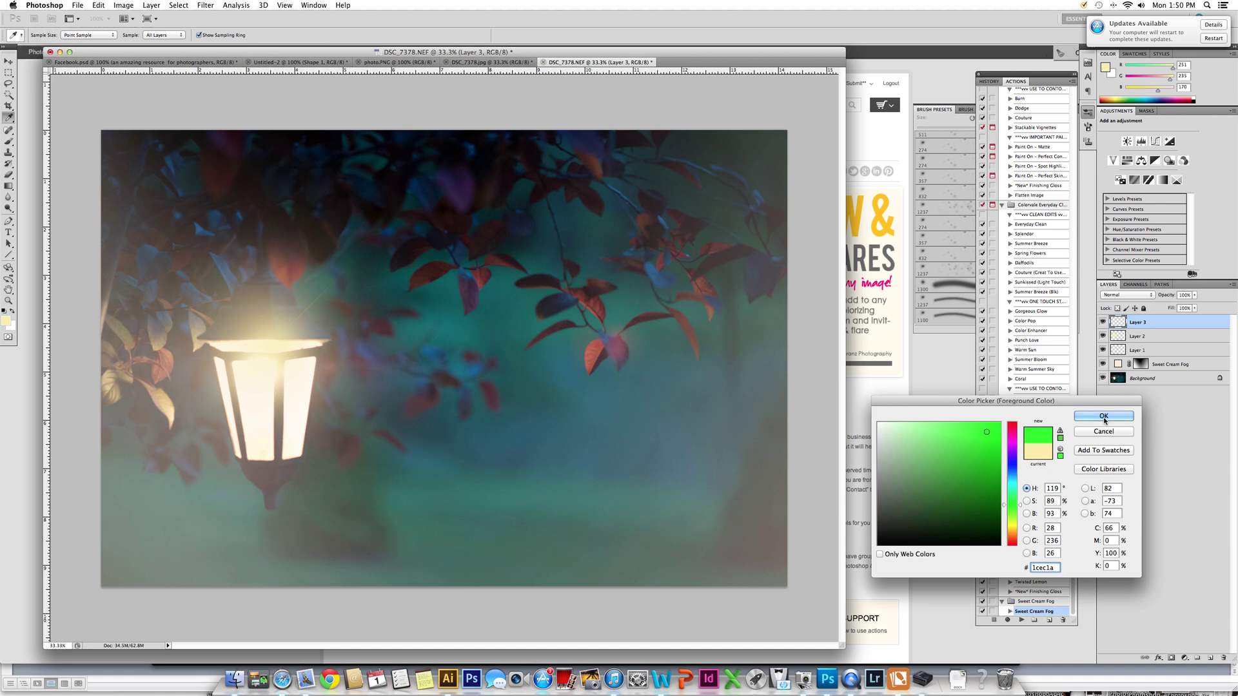
{"action": "left_click", "coordinate": [1104, 416]}
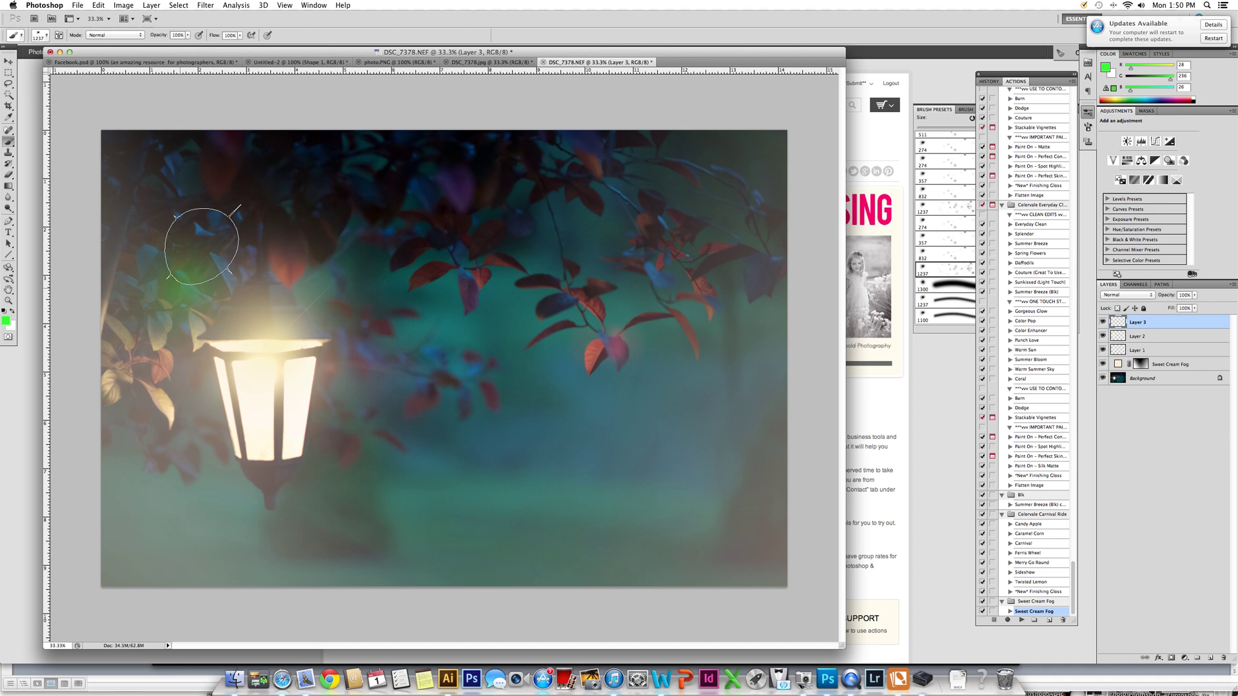
Step: Sweep the stars brush across the photo to scatter green dots, and fade Layer 3 to 37% opacity
{"action": "mouse_move", "coordinate": [202, 247]}
{"action": "left_mouse_down"}
{"action": "mouse_move", "coordinate": [466, 276]}
{"action": "mouse_move", "coordinate": [515, 419]}
{"action": "mouse_move", "coordinate": [635, 504]}
{"action": "mouse_move", "coordinate": [738, 485]}
{"action": "mouse_move", "coordinate": [768, 418]}
{"action": "mouse_move", "coordinate": [726, 282]}
{"action": "mouse_move", "coordinate": [767, 334]}
{"action": "mouse_move", "coordinate": [787, 442]}
{"action": "left_mouse_up"}
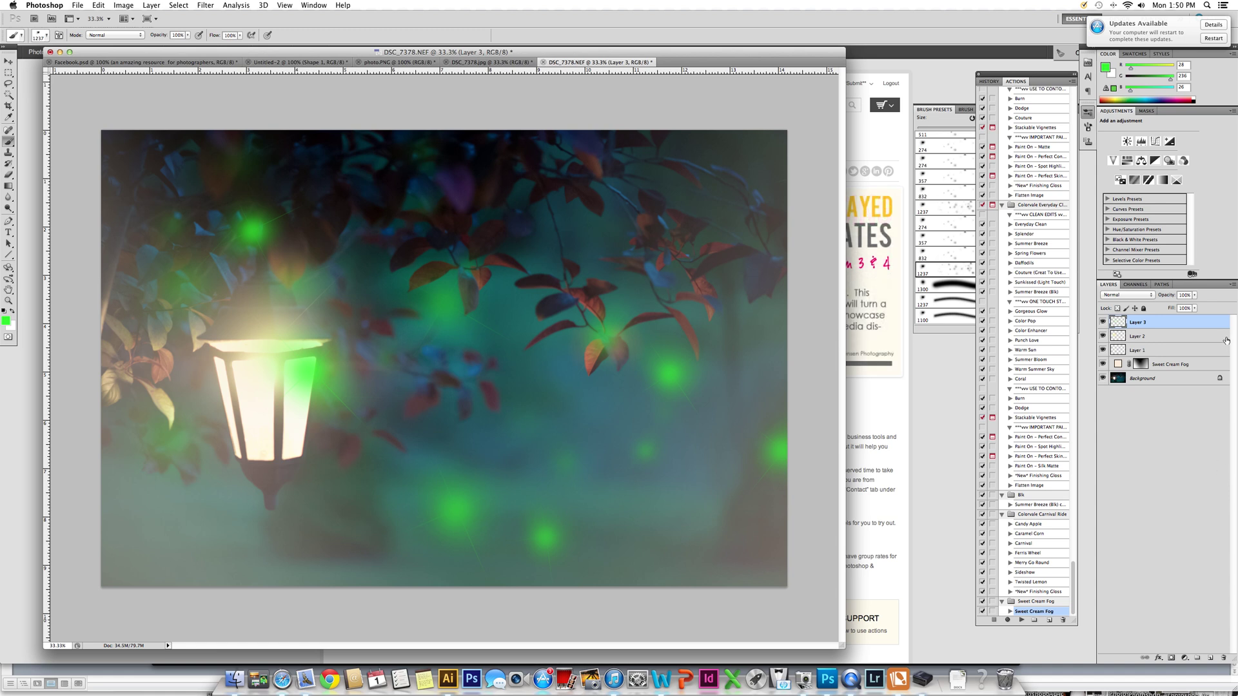
{"action": "left_click", "coordinate": [1195, 298]}
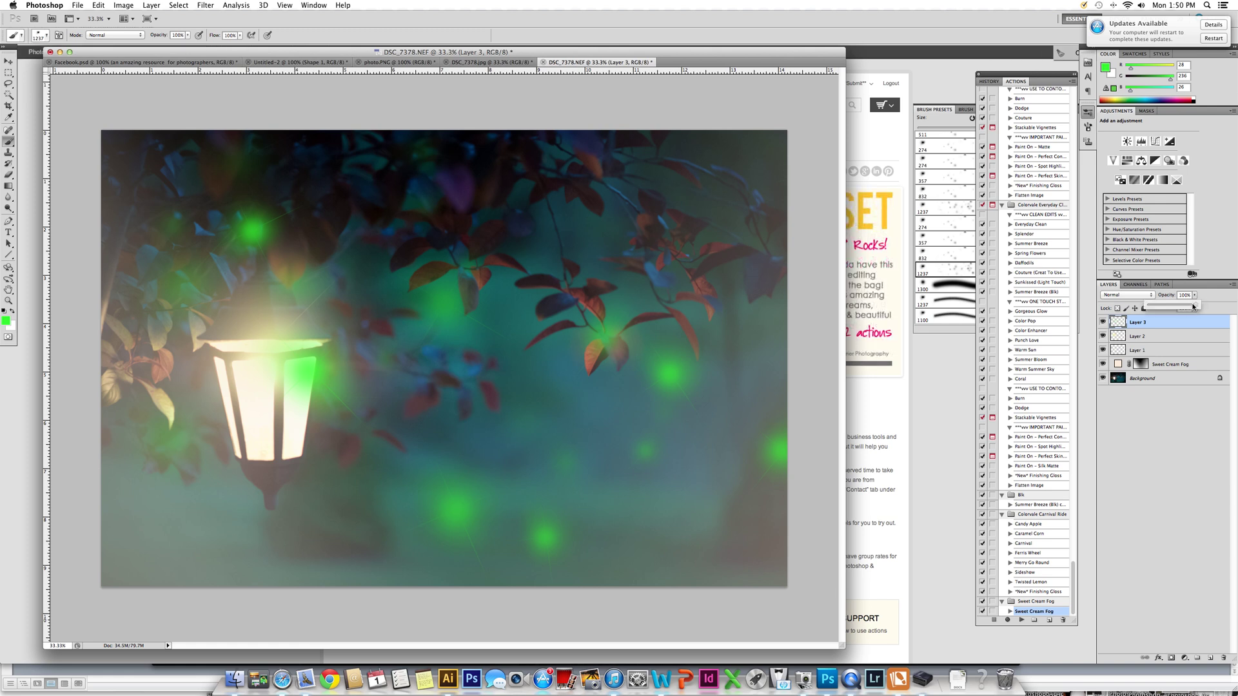
{"action": "left_click_drag", "start_coordinate": [1198, 305], "coordinate": [1168, 307]}
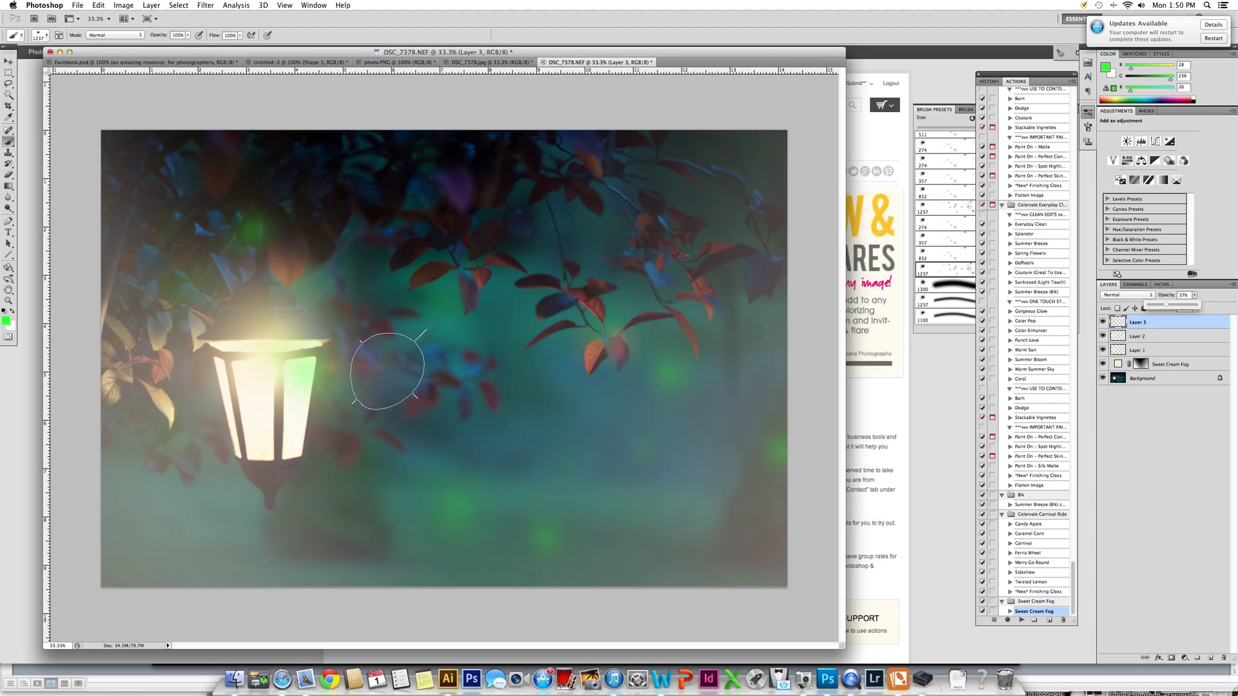
{"action": "left_click", "coordinate": [9, 174]}
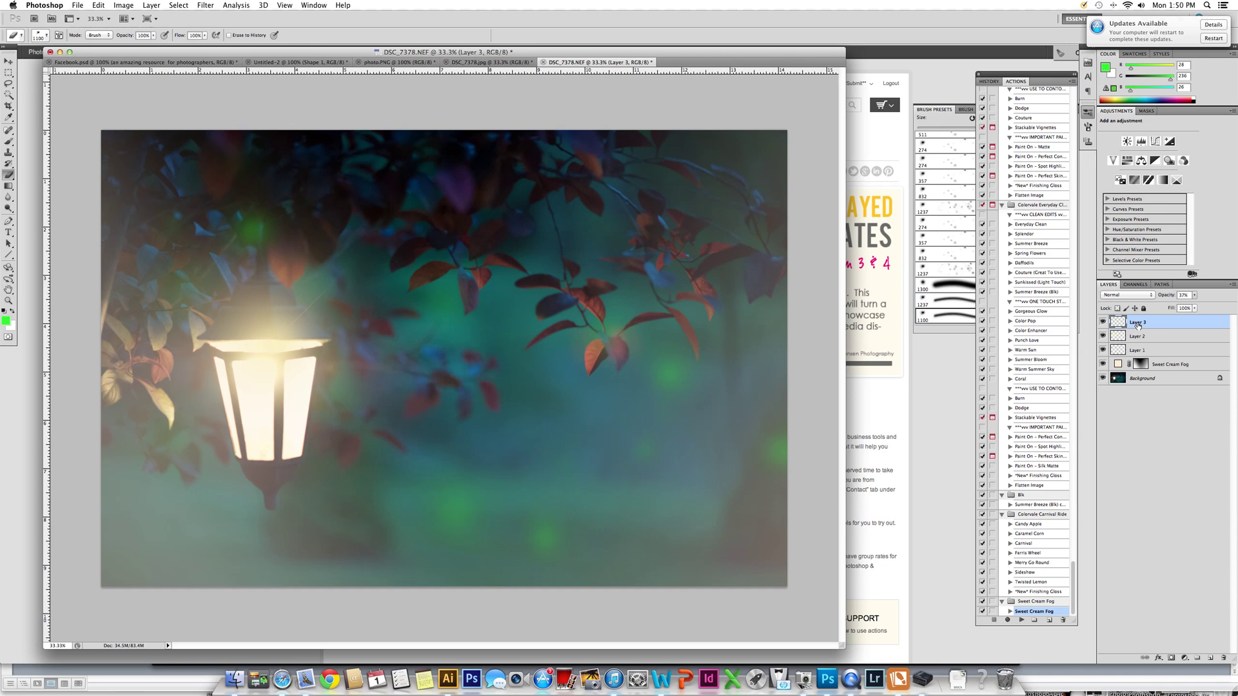
Step: Add Layer 4 and select the 832 px soft brush
{"action": "left_click", "coordinate": [1212, 658]}
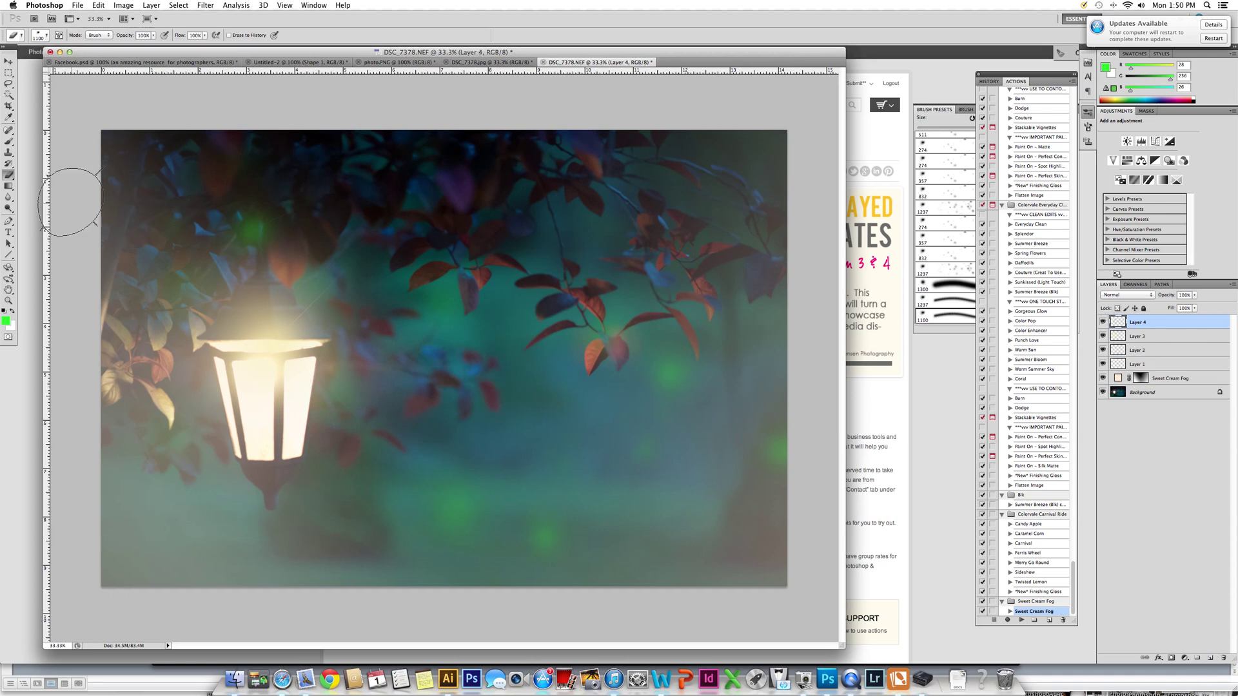
{"action": "left_click", "coordinate": [8, 140]}
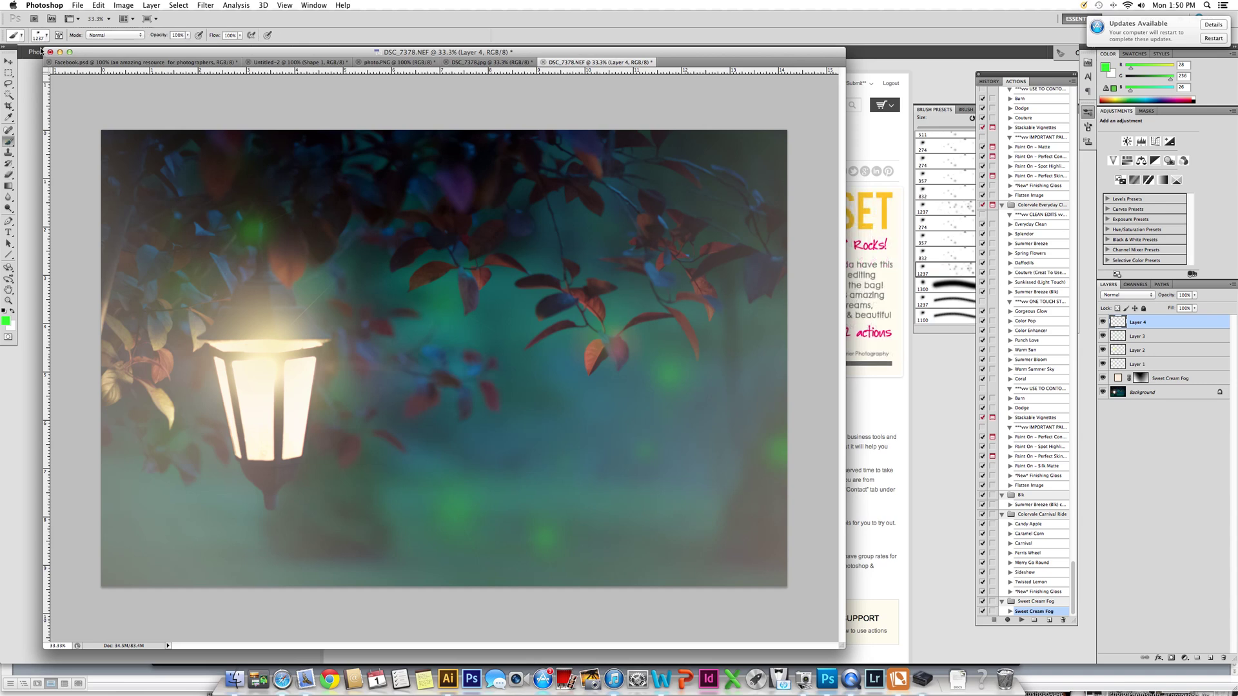
{"action": "left_click", "coordinate": [43, 35]}
{"action": "left_click", "coordinate": [65, 131]}
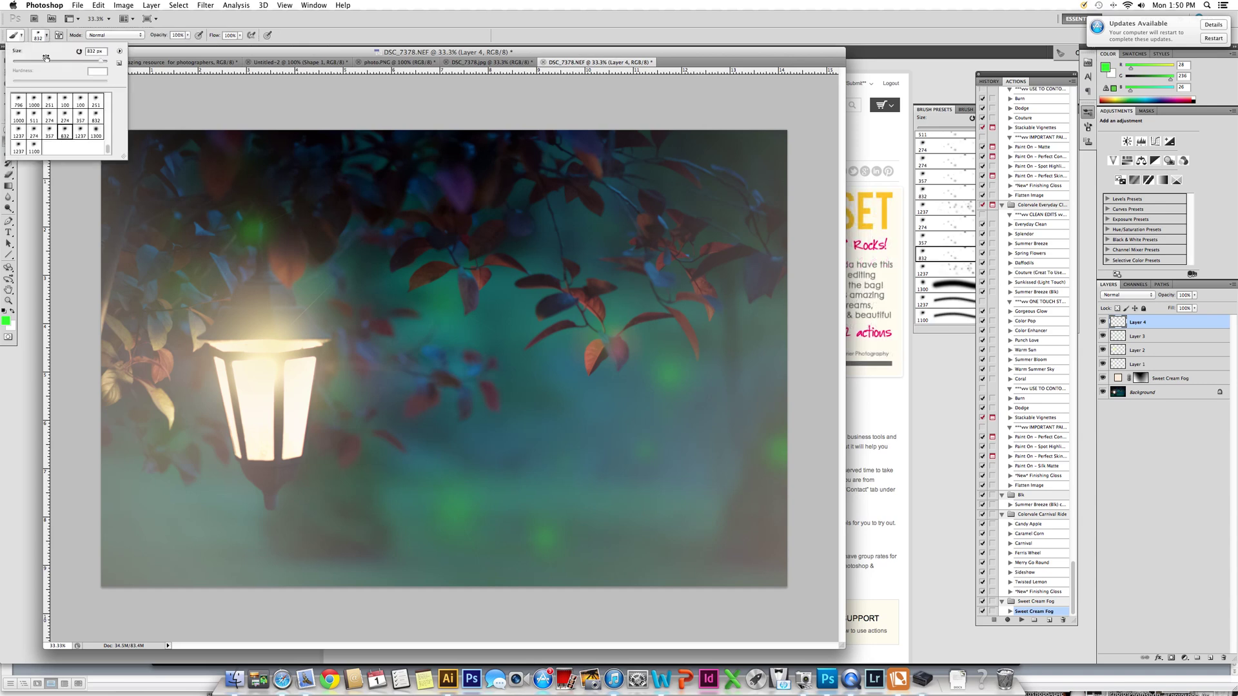
{"action": "left_click", "coordinate": [47, 38]}
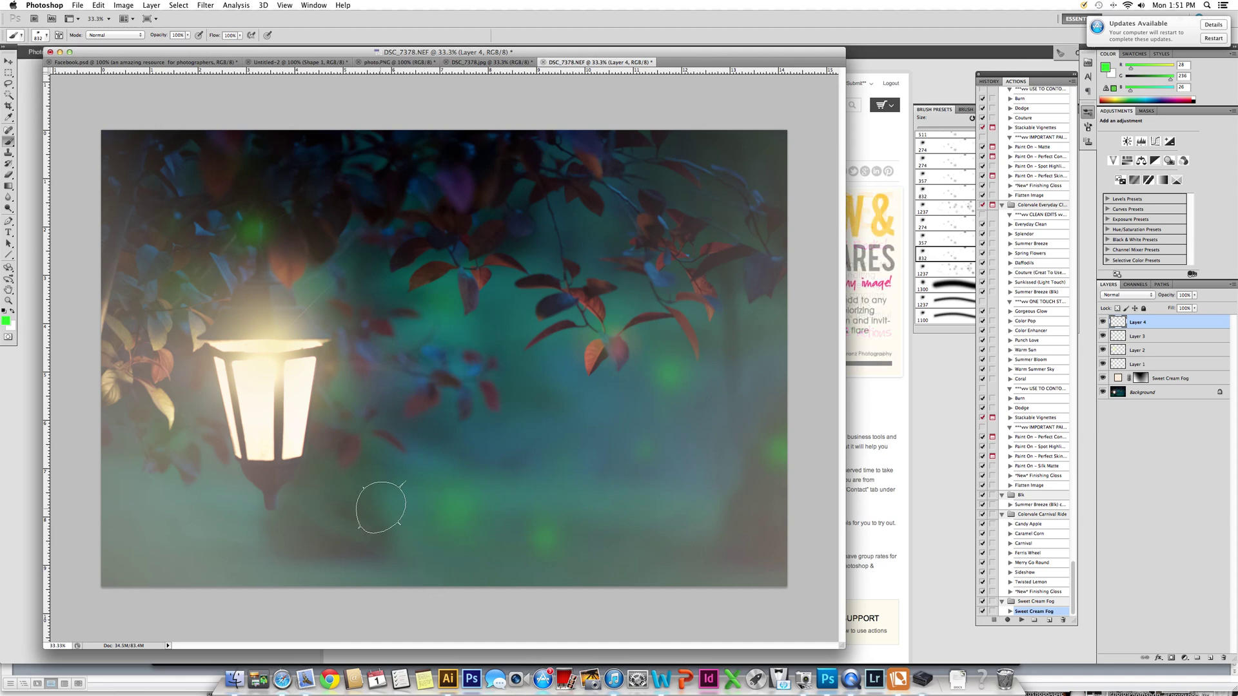
Step: Dab green dots in the lantern, upper leaves, lower centre, lower left and upper right
{"action": "left_click", "coordinate": [264, 387]}
{"action": "left_click", "coordinate": [426, 229]}
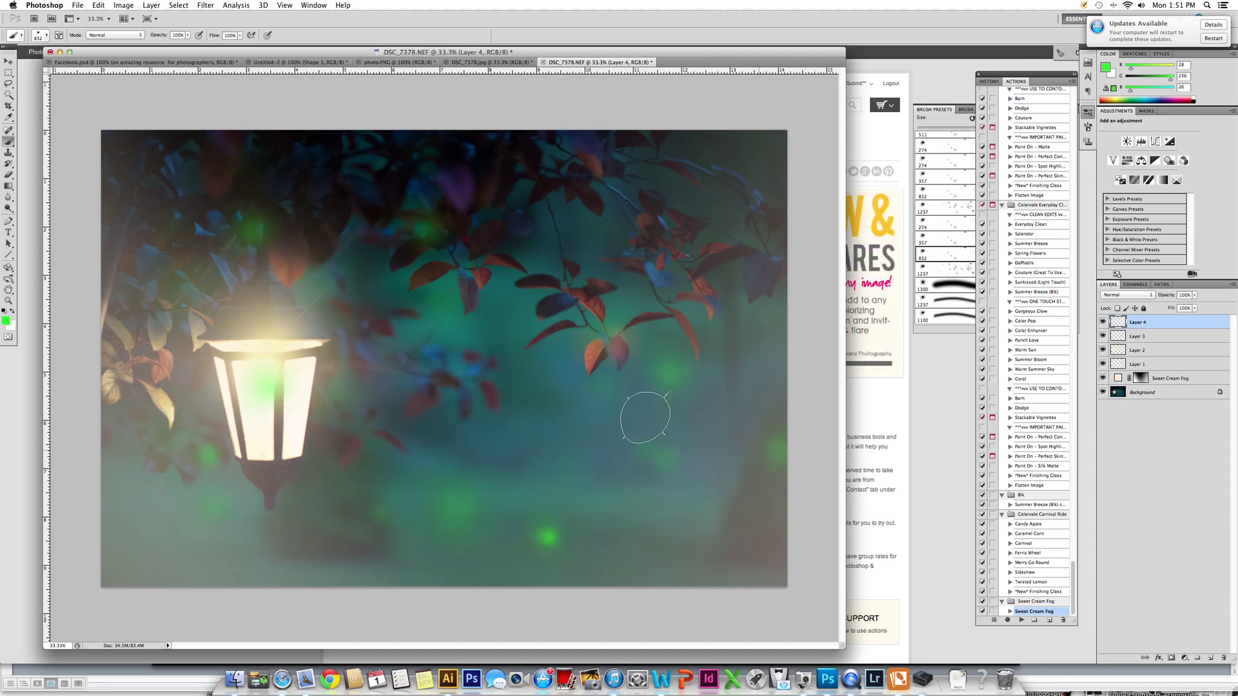
{"action": "left_click", "coordinate": [448, 474]}
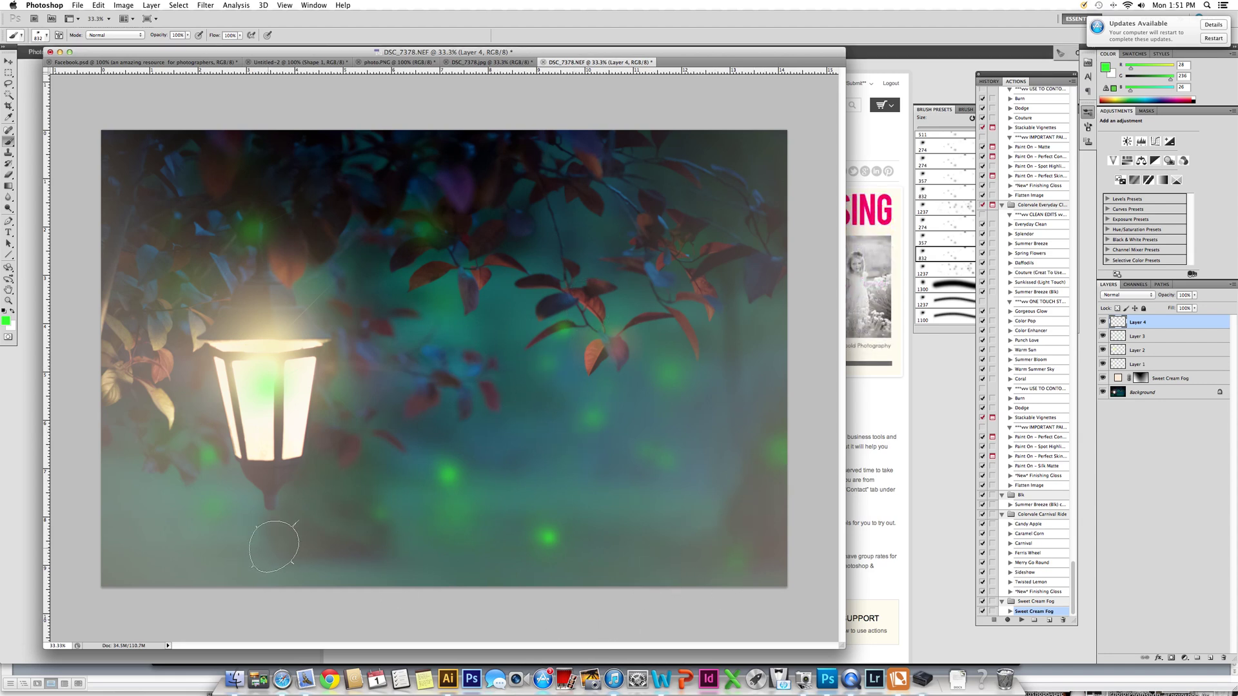
{"action": "left_click", "coordinate": [268, 549]}
{"action": "left_click", "coordinate": [219, 548]}
{"action": "left_click", "coordinate": [119, 482]}
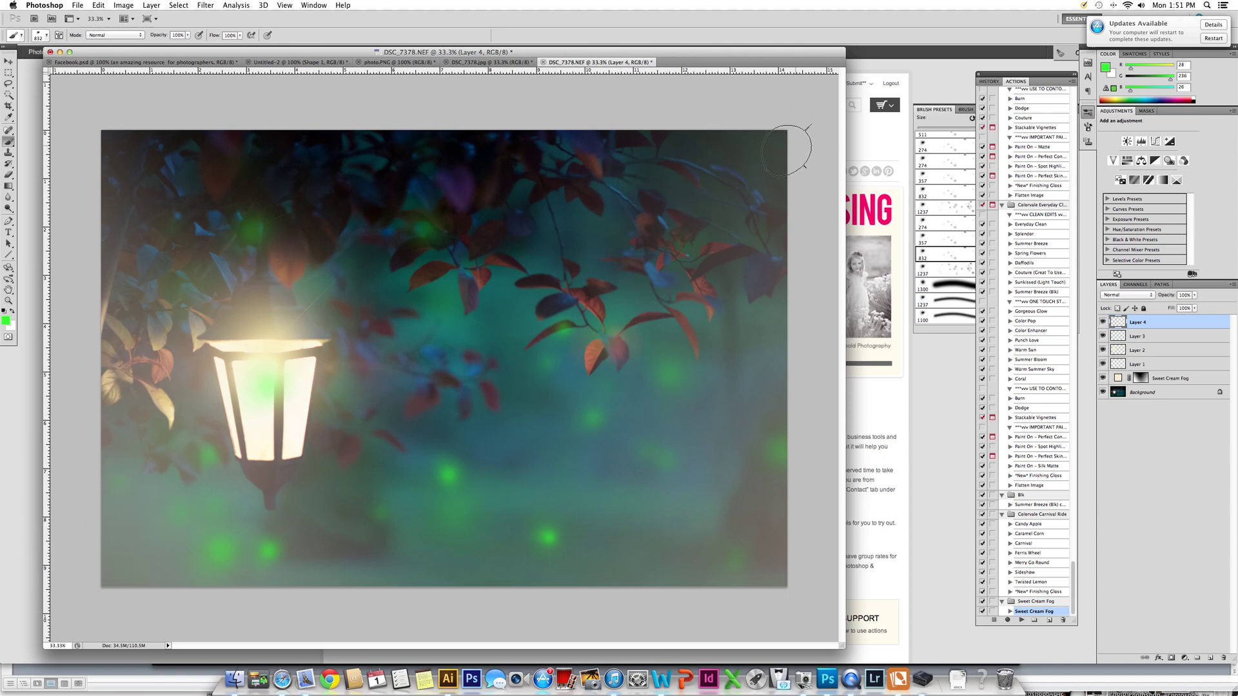
{"action": "left_click", "coordinate": [749, 165]}
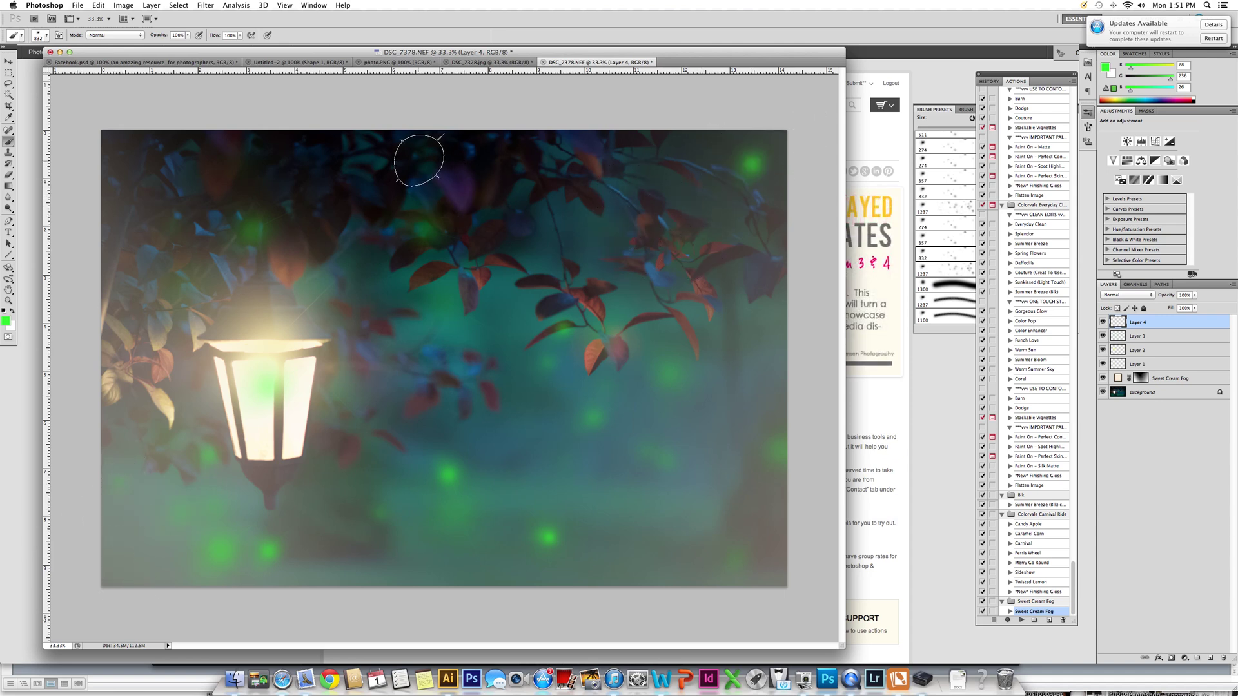
Step: Add three more green dots among the leaves and erase the green glow off the lantern
{"action": "left_click", "coordinate": [521, 253]}
{"action": "left_click", "coordinate": [355, 222]}
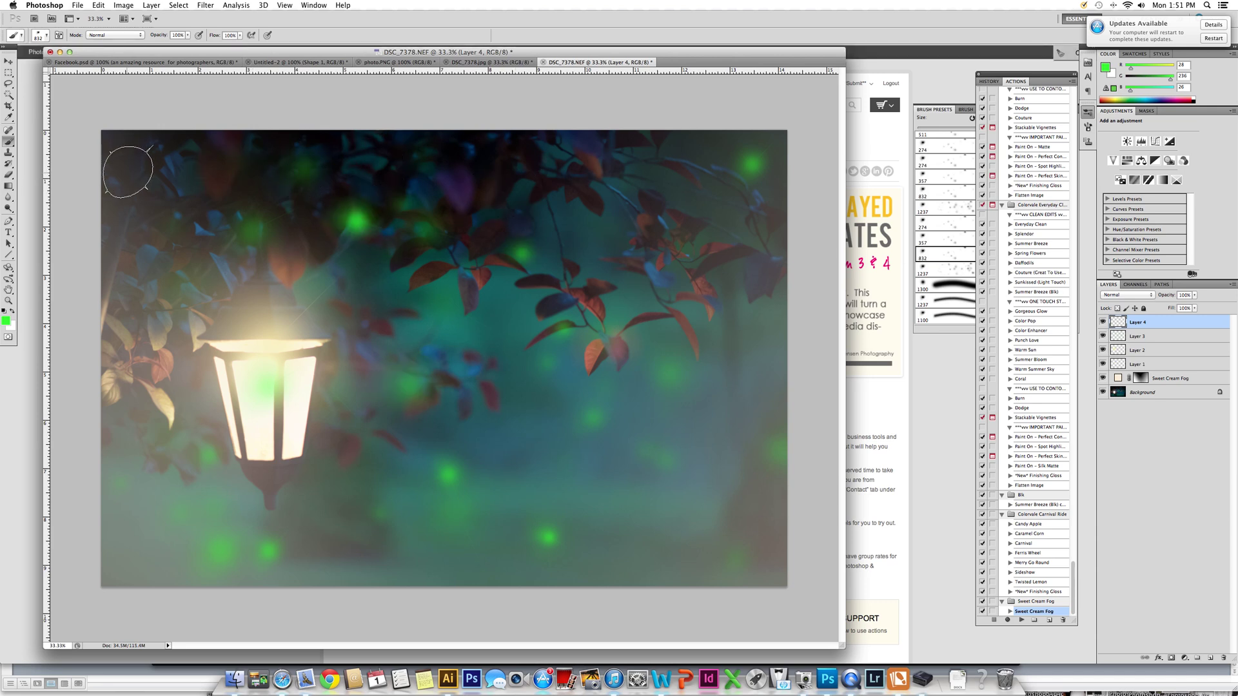
{"action": "left_click", "coordinate": [140, 363]}
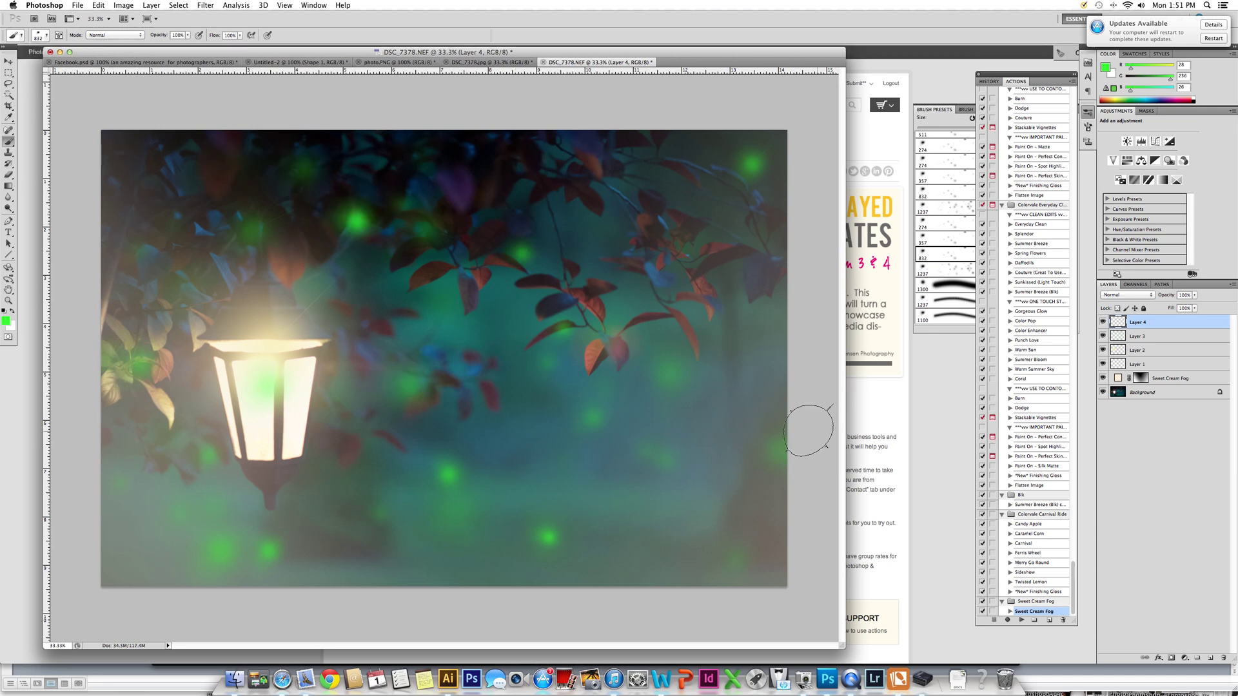
{"action": "left_click", "coordinate": [9, 174]}
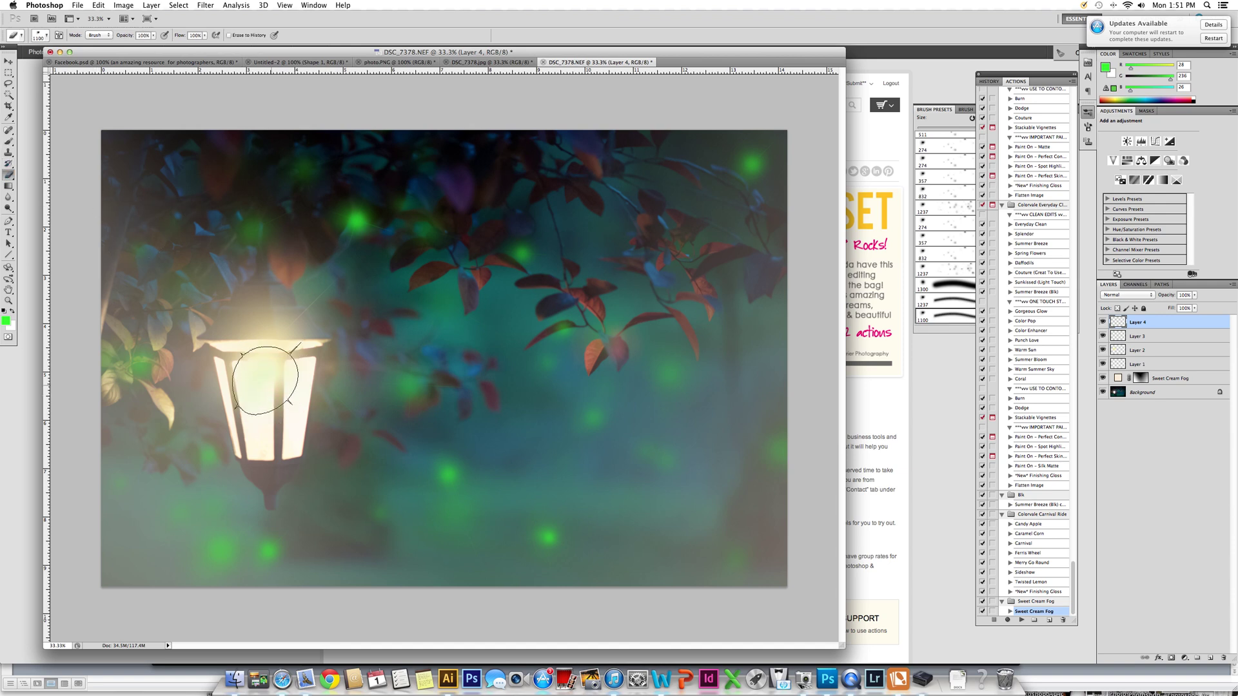
{"action": "mouse_move", "coordinate": [265, 380]}
{"action": "left_mouse_down"}
{"action": "mouse_move", "coordinate": [271, 390]}
{"action": "mouse_move", "coordinate": [263, 361]}
{"action": "left_mouse_up"}
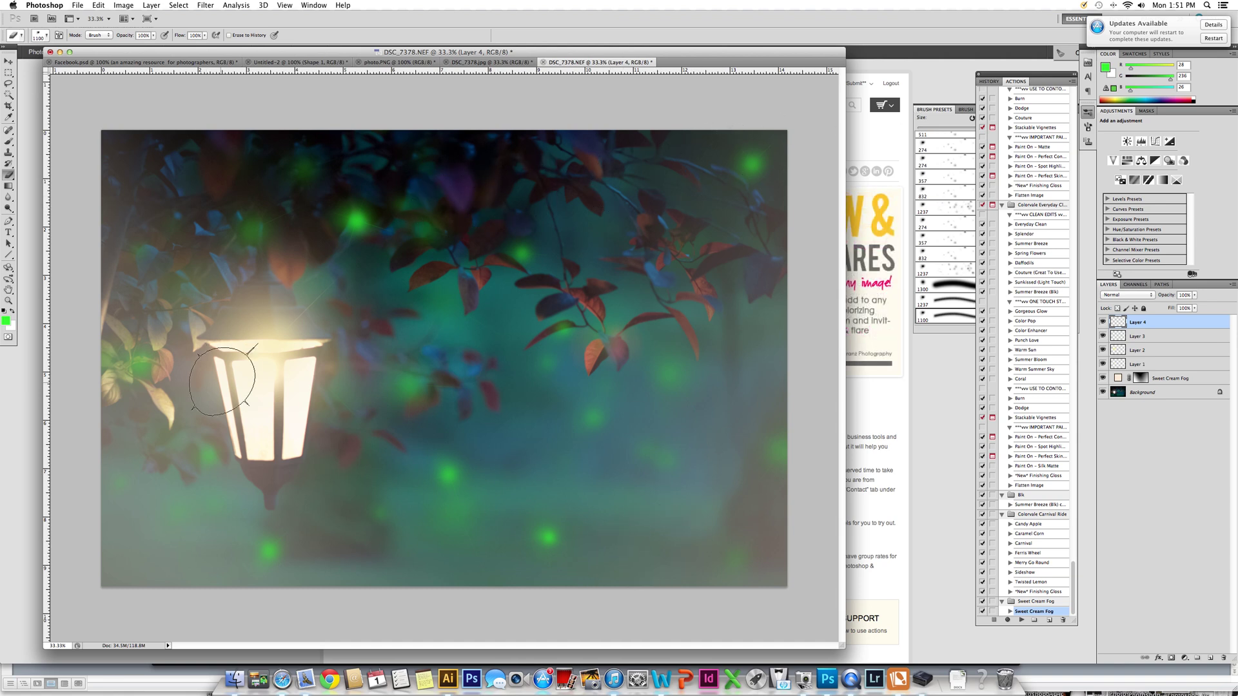
Step: Dim Layer 4 to 87% opacity and resize the brush to 500 pixels
{"action": "left_click", "coordinate": [8, 142]}
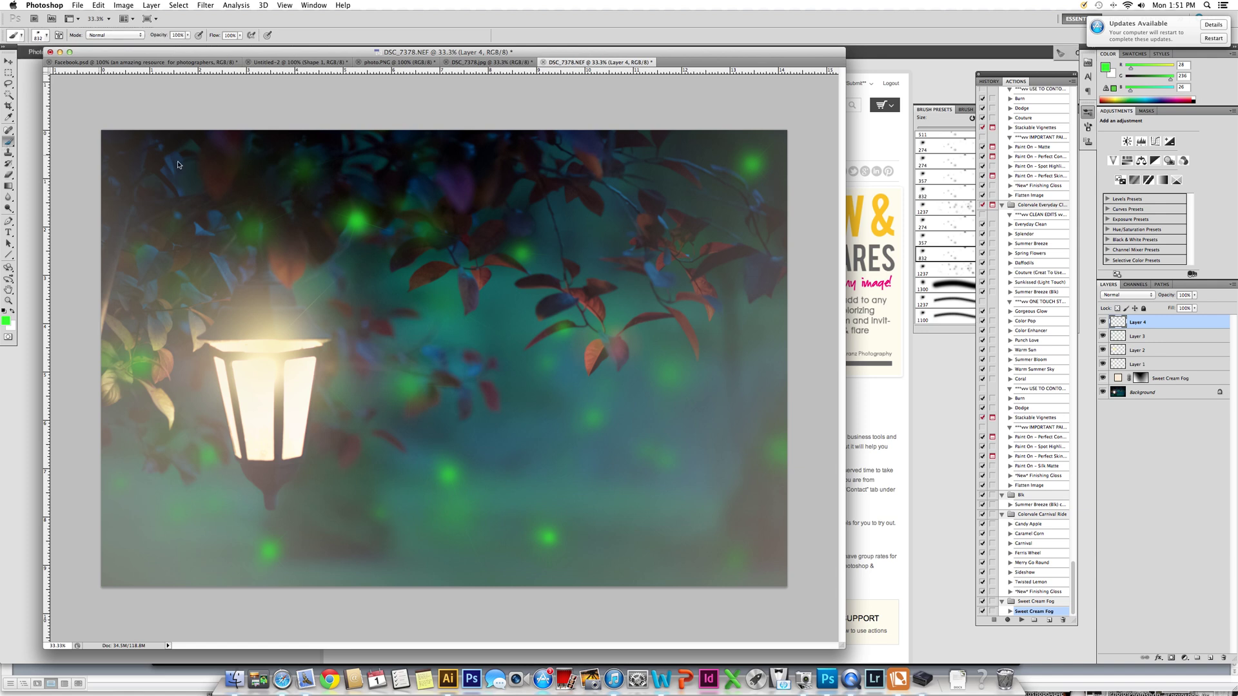
{"action": "left_click", "coordinate": [1195, 296]}
{"action": "left_click_drag", "start_coordinate": [1183, 309], "coordinate": [1184, 308]}
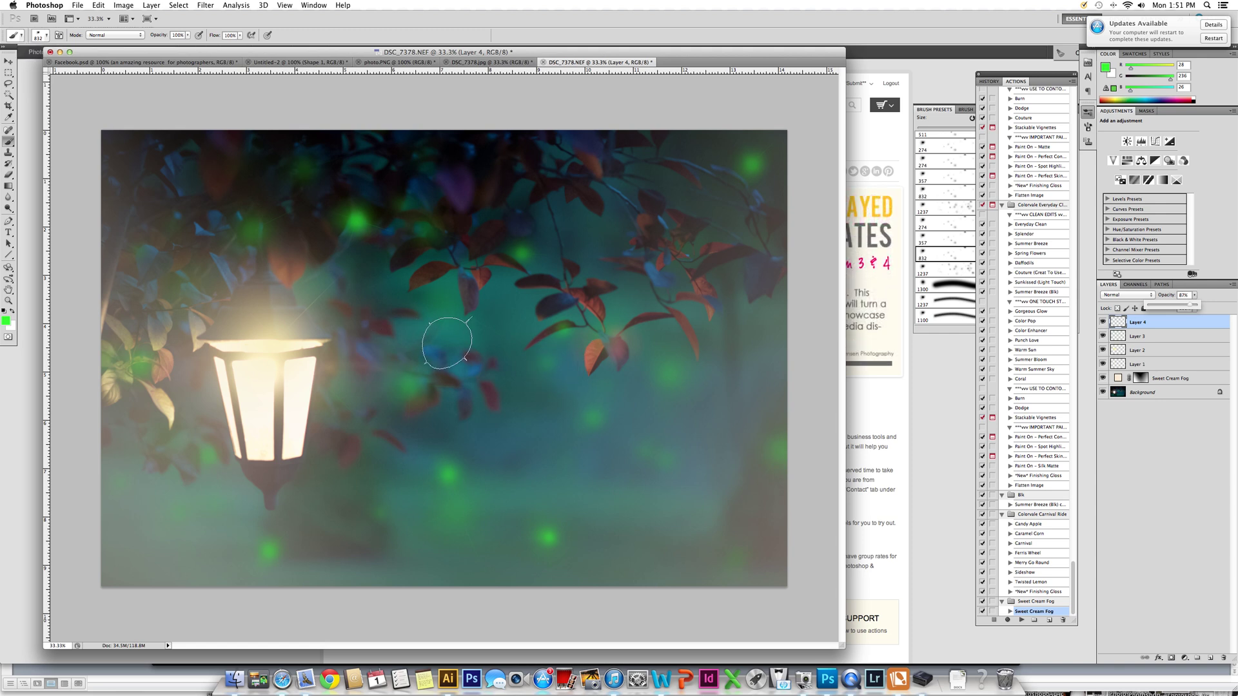
{"action": "key", "text": "bracketleft"}
{"action": "key", "text": "bracketleft"}
{"action": "key", "text": "bracketleft"}
{"action": "key", "text": "bracketleft"}
{"action": "key", "text": "bracketleft"}
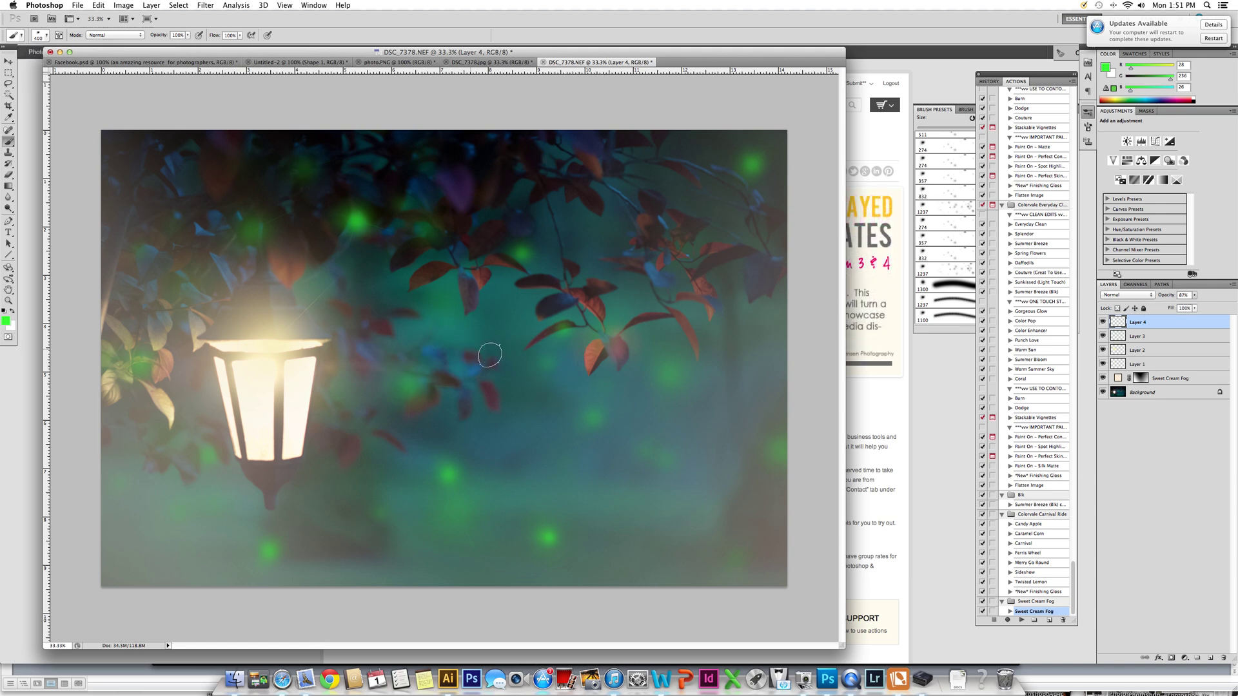
{"action": "key", "text": "bracketright"}
{"action": "key", "text": "bracketright"}
Step: Add Layer 5, paint eight small green dots around the photo, and lower its opacity
{"action": "left_click", "coordinate": [1213, 659]}
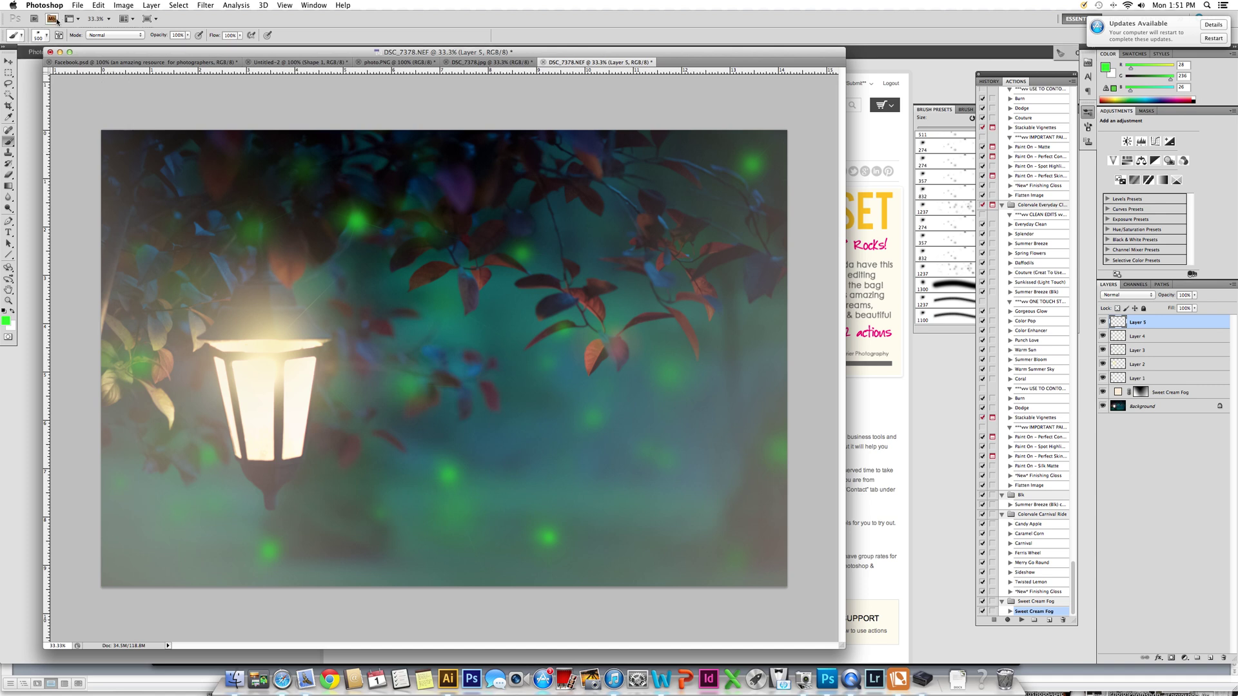
{"action": "left_click", "coordinate": [502, 416]}
{"action": "left_click", "coordinate": [679, 570]}
{"action": "left_click", "coordinate": [166, 535]}
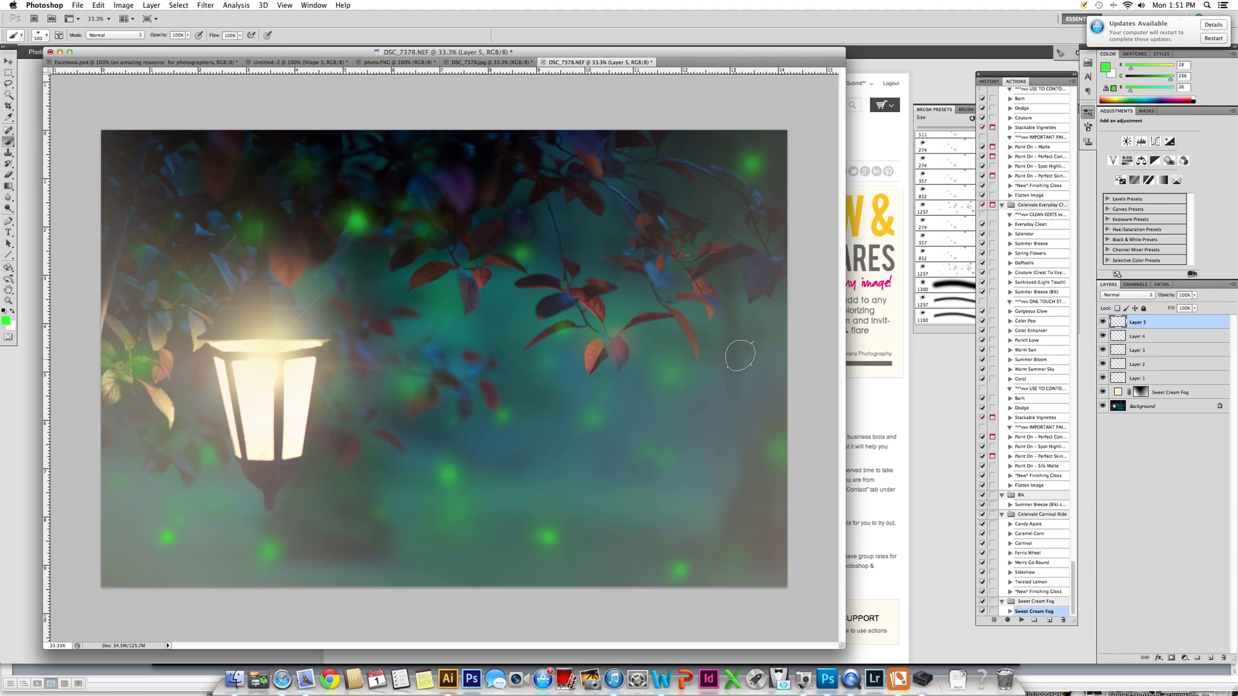
{"action": "left_click", "coordinate": [729, 360]}
{"action": "left_click", "coordinate": [388, 140]}
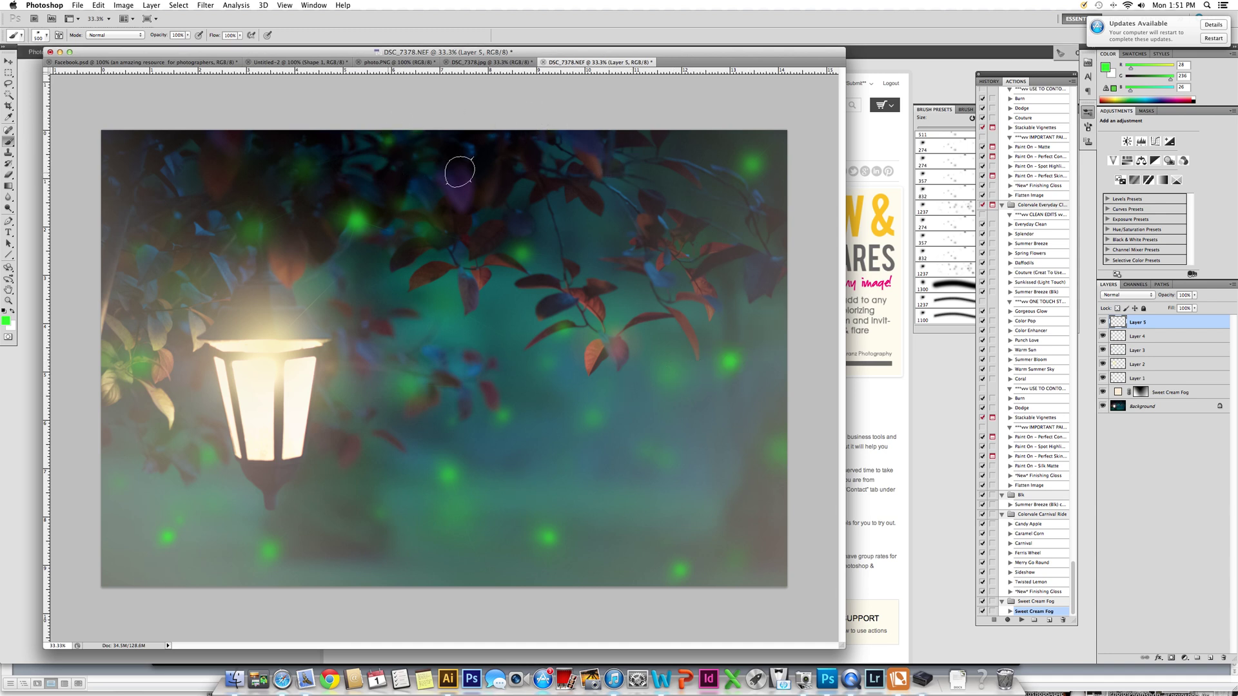
{"action": "left_click", "coordinate": [472, 181]}
{"action": "left_click", "coordinate": [425, 198]}
{"action": "left_click", "coordinate": [446, 553]}
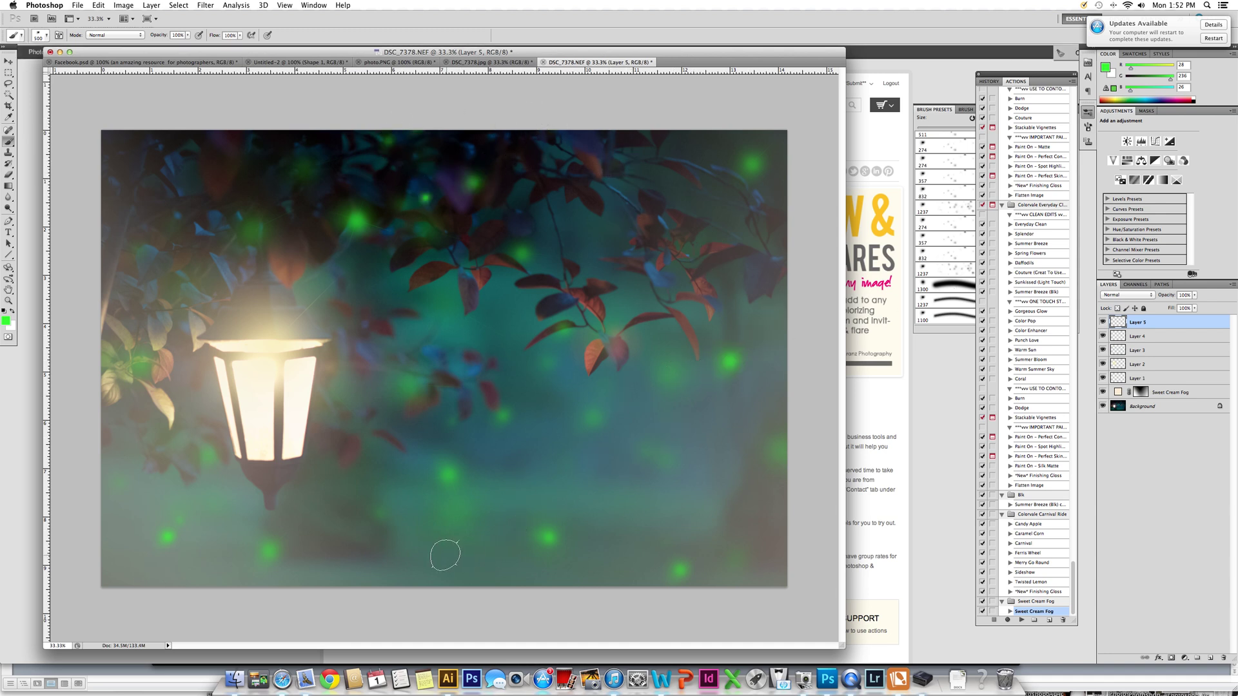
{"action": "left_click", "coordinate": [1194, 295]}
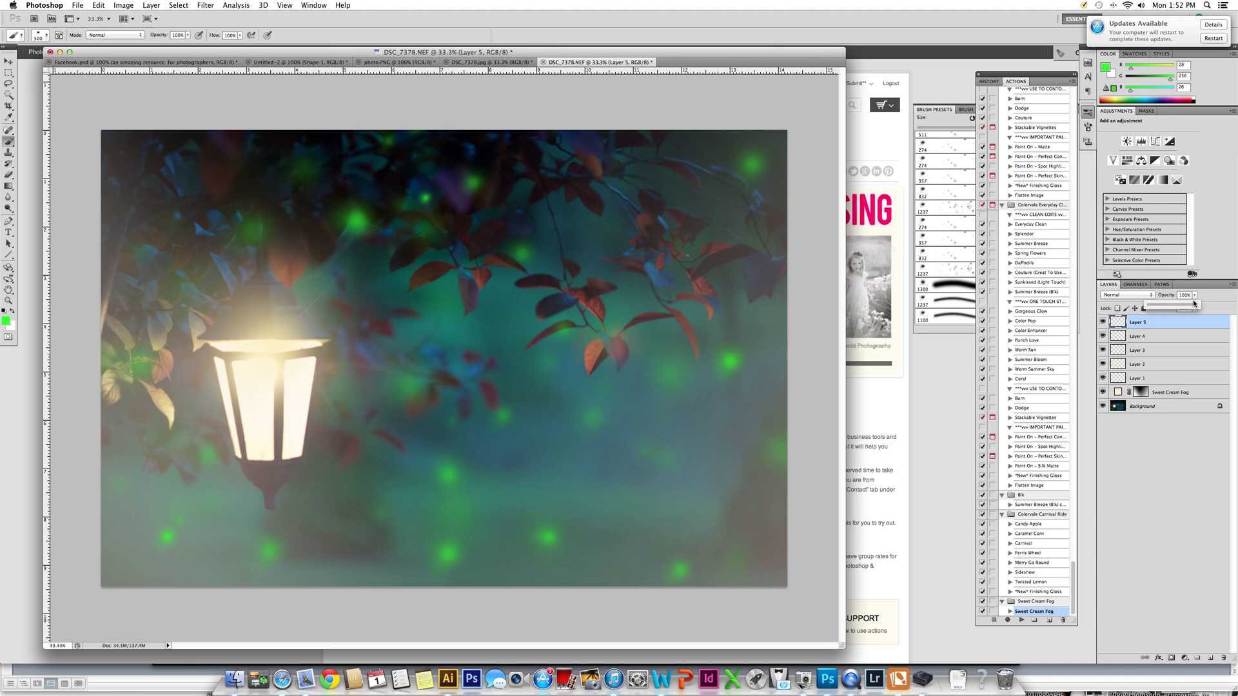
{"action": "left_click_drag", "start_coordinate": [1168, 309], "coordinate": [1168, 309]}
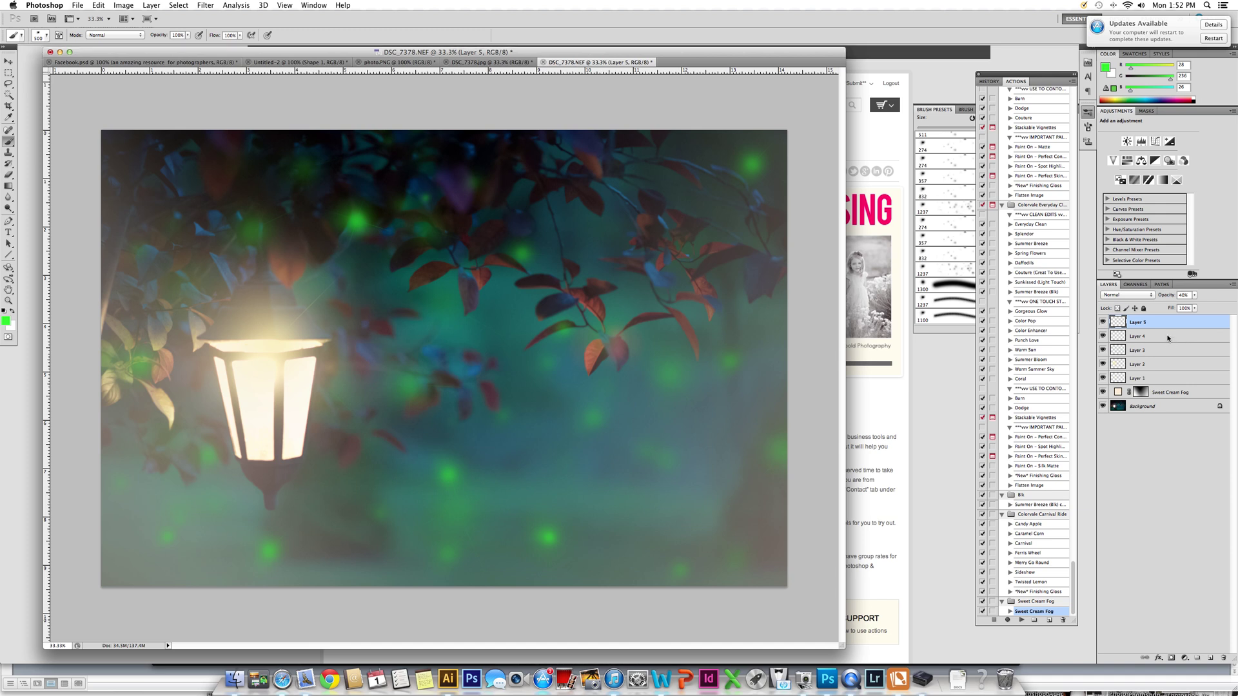
Step: Lower Layer 4 to 60% opacity and toggle its visibility to compare the dots
{"action": "left_click", "coordinate": [1172, 332]}
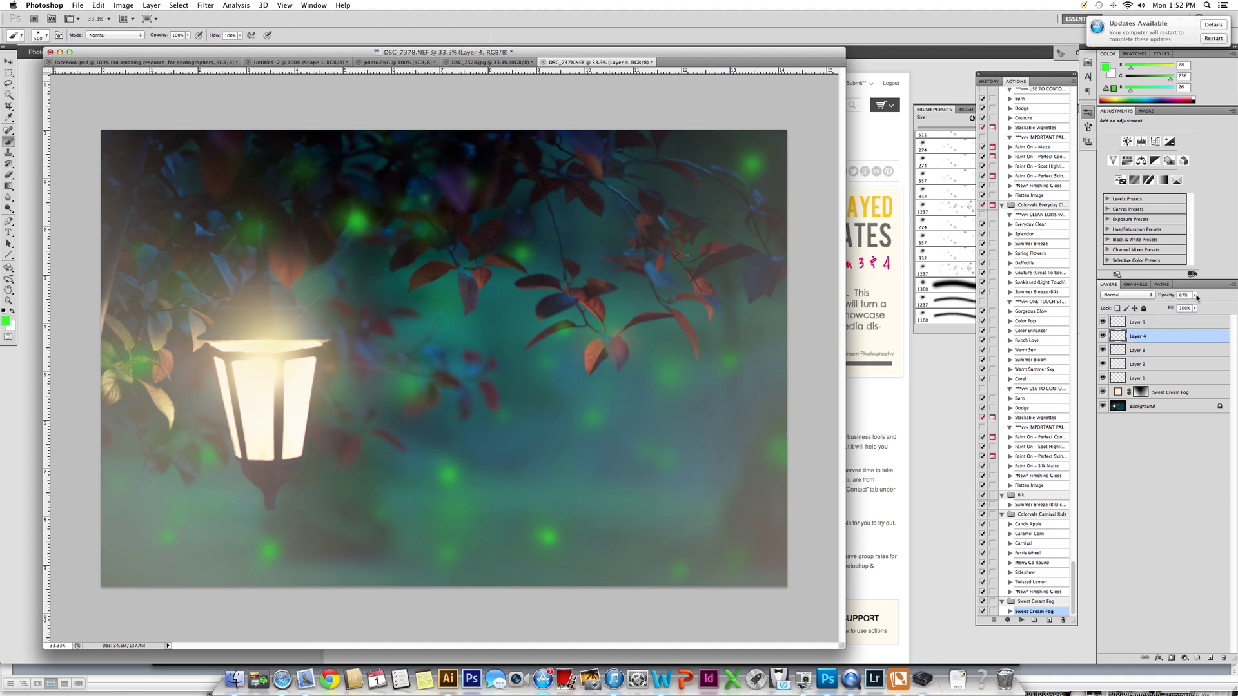
{"action": "left_click", "coordinate": [1194, 295]}
{"action": "left_click_drag", "start_coordinate": [1184, 309], "coordinate": [1183, 309]}
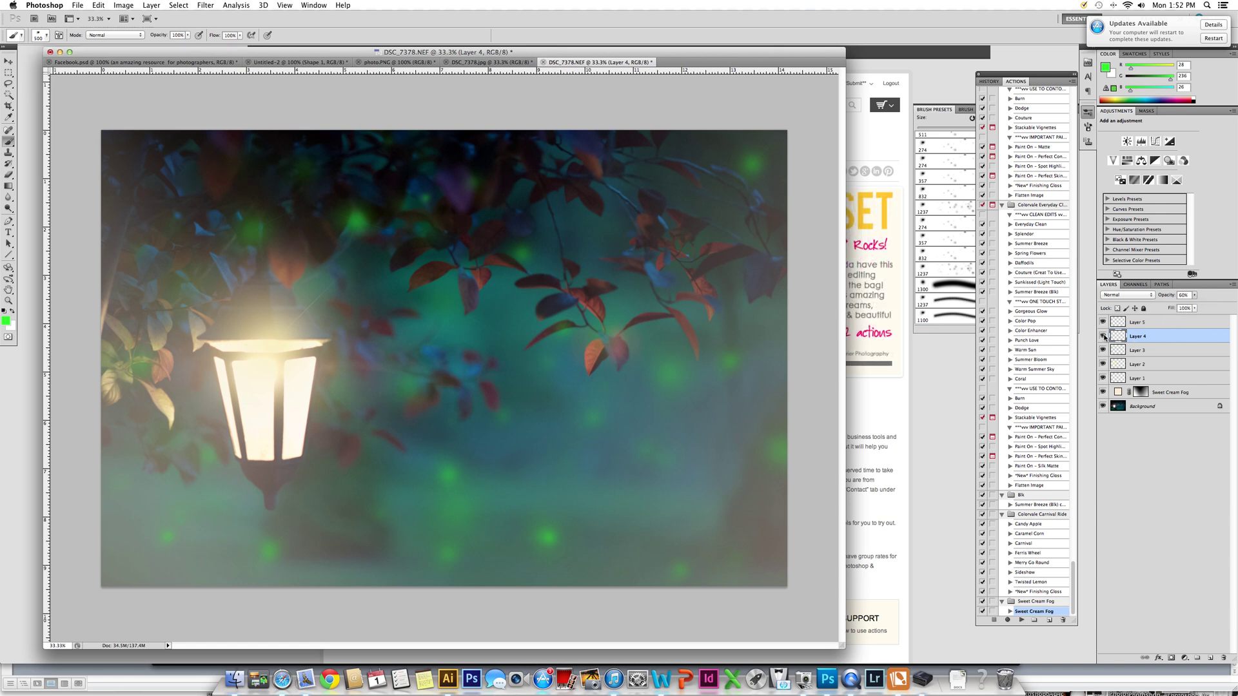
{"action": "left_click", "coordinate": [1103, 335]}
{"action": "left_click", "coordinate": [1103, 336]}
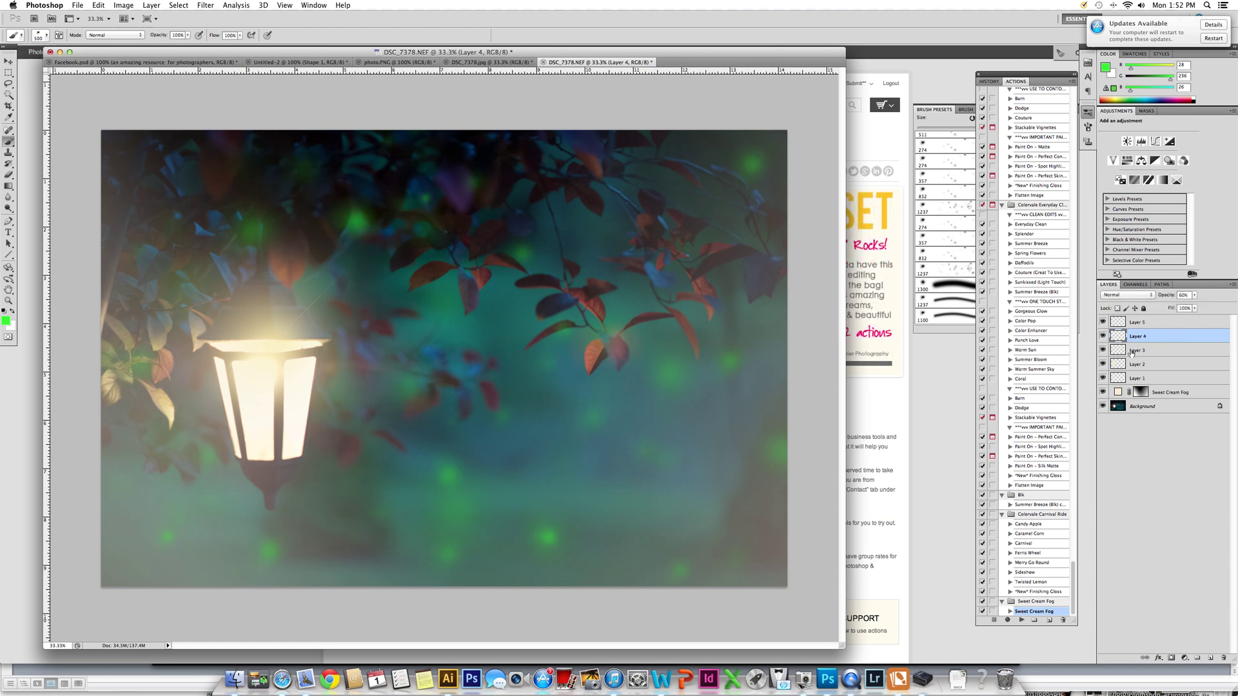
Step: Select the Eraser, create Layer 6 above Layer 3, and shrink the eraser size
{"action": "left_click", "coordinate": [9, 176]}
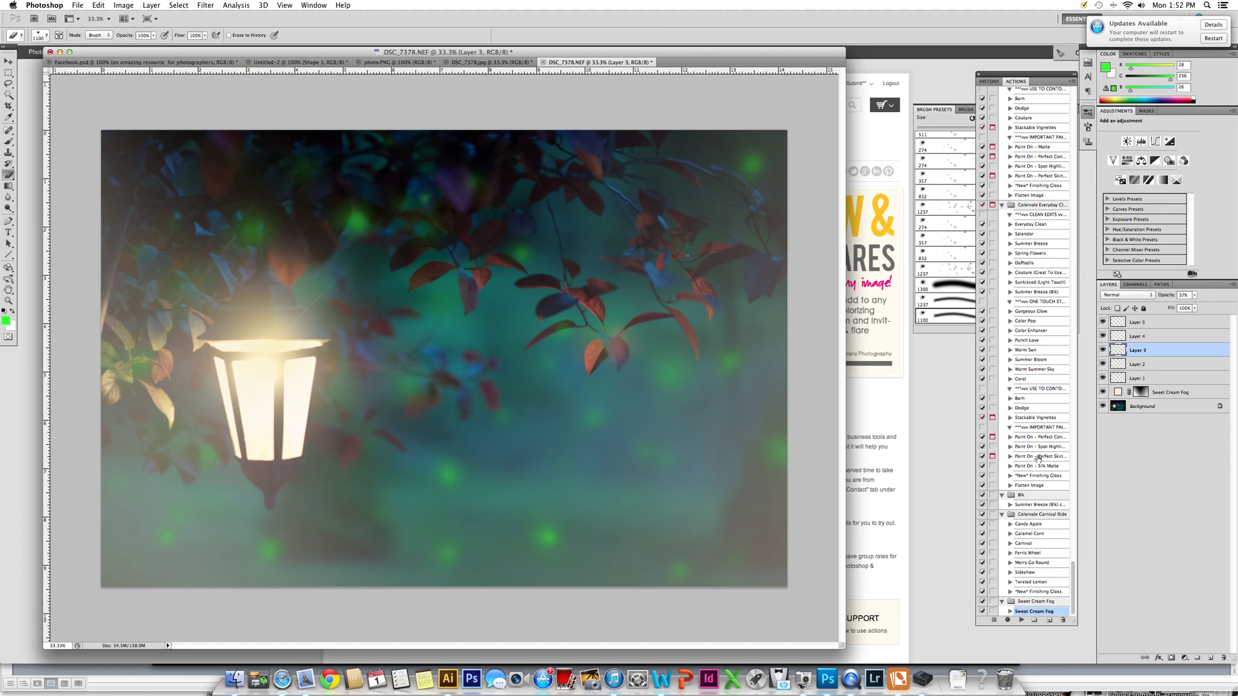
{"action": "left_click", "coordinate": [1210, 659]}
{"action": "key", "text": "bracketleft"}
{"action": "key", "text": "bracketleft"}
{"action": "key", "text": "bracketleft"}
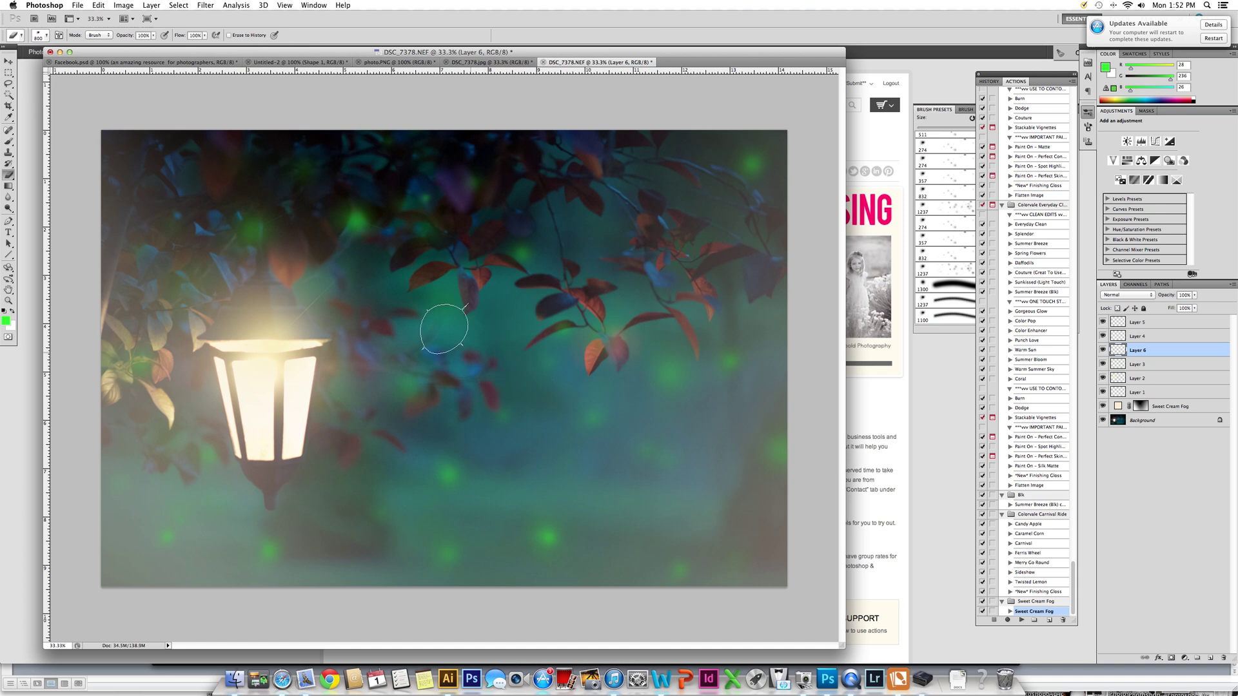
{"action": "key", "text": "bracketleft"}
{"action": "key", "text": "bracketleft"}
{"action": "key", "text": "bracketleft"}
{"action": "key", "text": "bracketleft"}
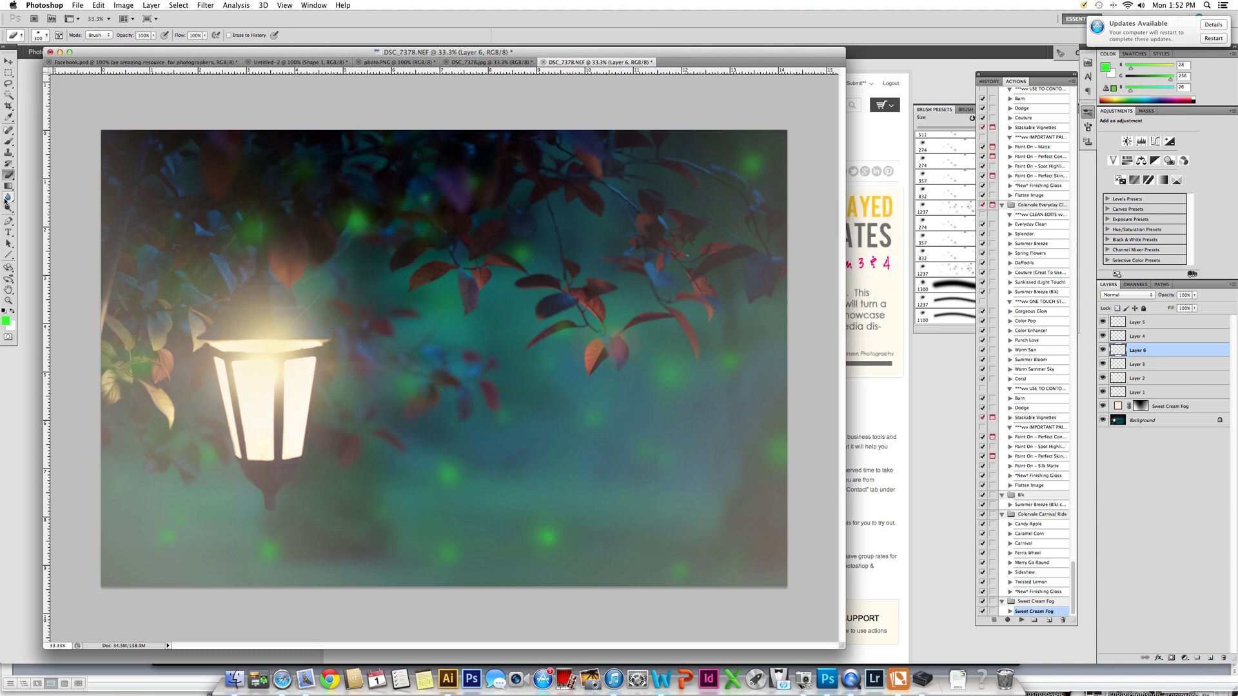
Step: Paint green firefly dots across the lower right of the image on Layer 6 with the soft brush
{"action": "left_click", "coordinate": [8, 143]}
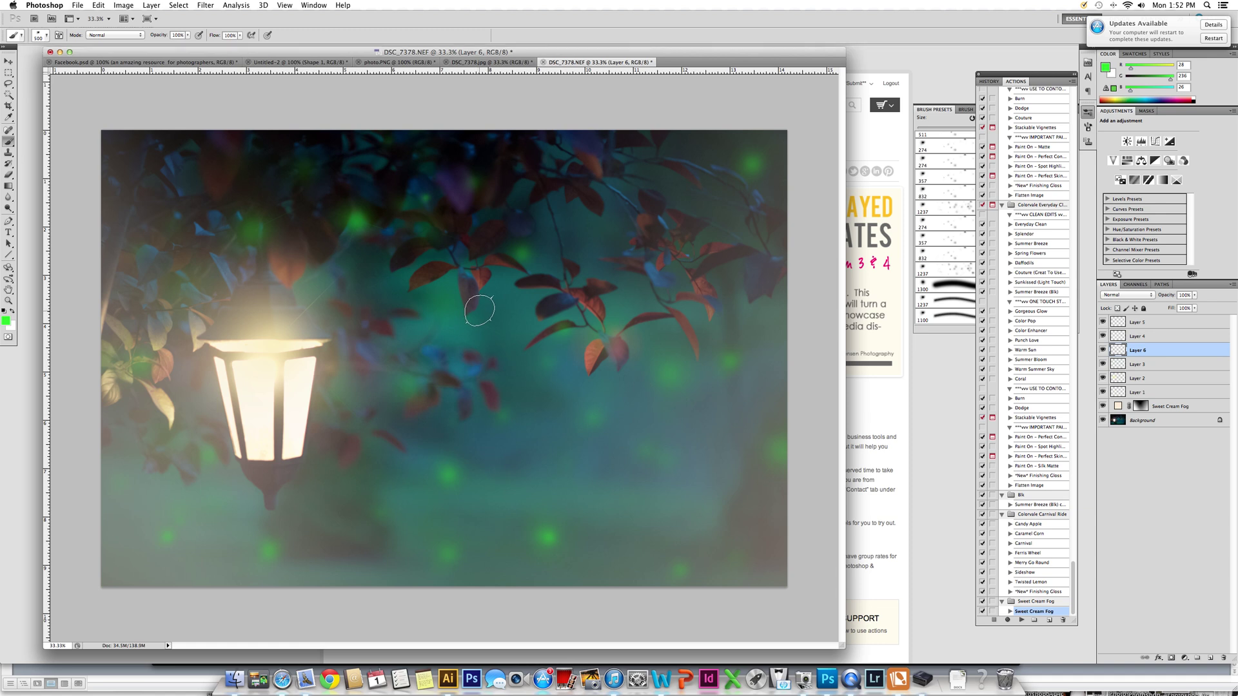
{"action": "left_click", "coordinate": [535, 387]}
{"action": "left_click", "coordinate": [565, 391]}
{"action": "left_click", "coordinate": [592, 476]}
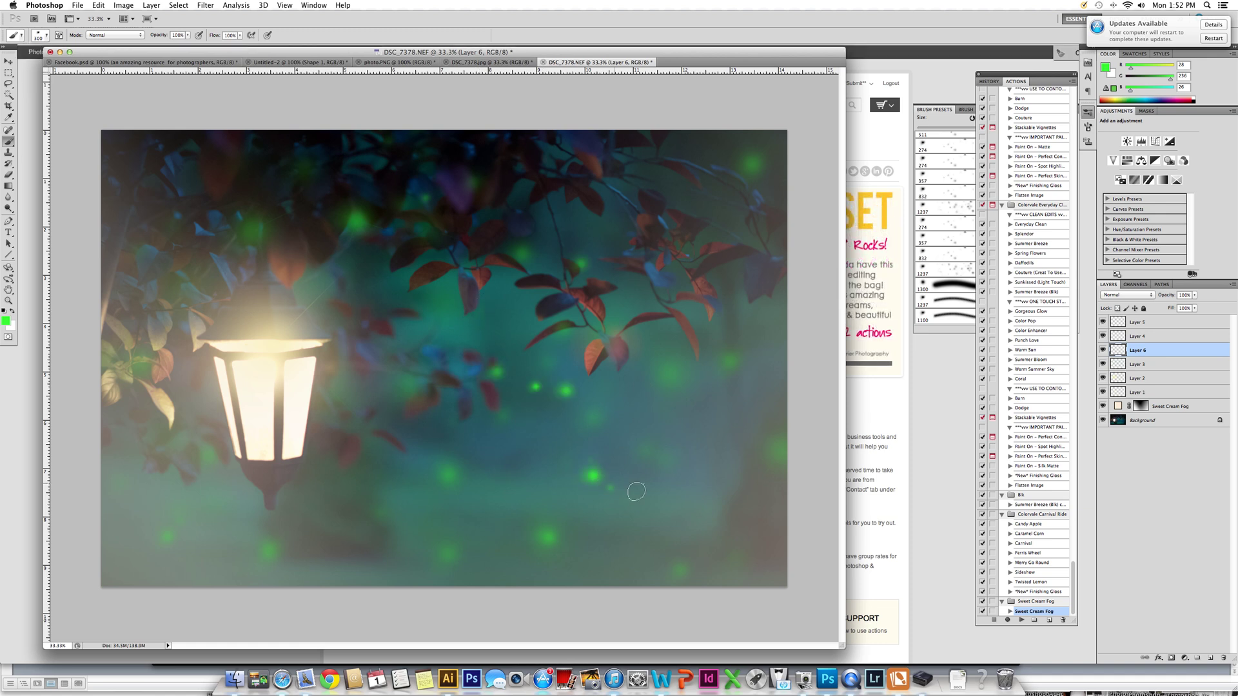
{"action": "left_click", "coordinate": [624, 490]}
{"action": "left_click", "coordinate": [709, 497]}
{"action": "left_click", "coordinate": [776, 458]}
Step: Add dots across the middle and below the lantern, then fade Layer 6 to 44% opacity
{"action": "left_click", "coordinate": [708, 372]}
{"action": "left_click", "coordinate": [675, 370]}
{"action": "left_click", "coordinate": [620, 372]}
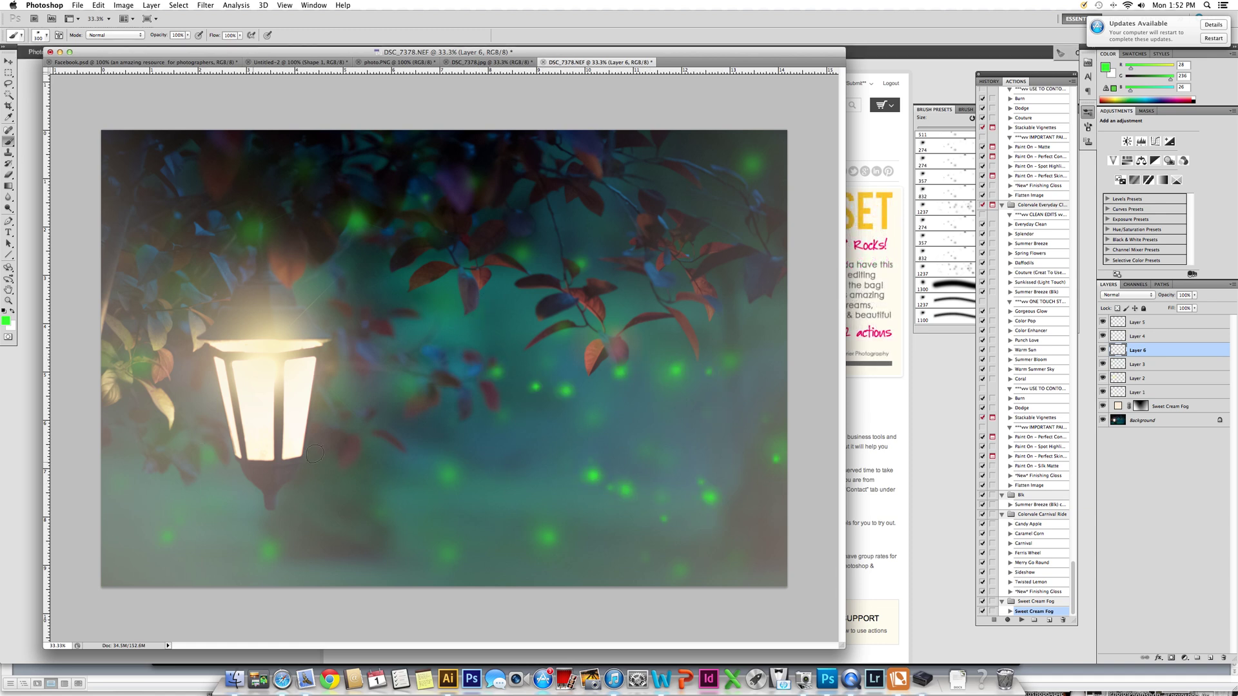
{"action": "left_click", "coordinate": [387, 568]}
{"action": "left_click", "coordinate": [274, 526]}
{"action": "left_click", "coordinate": [178, 516]}
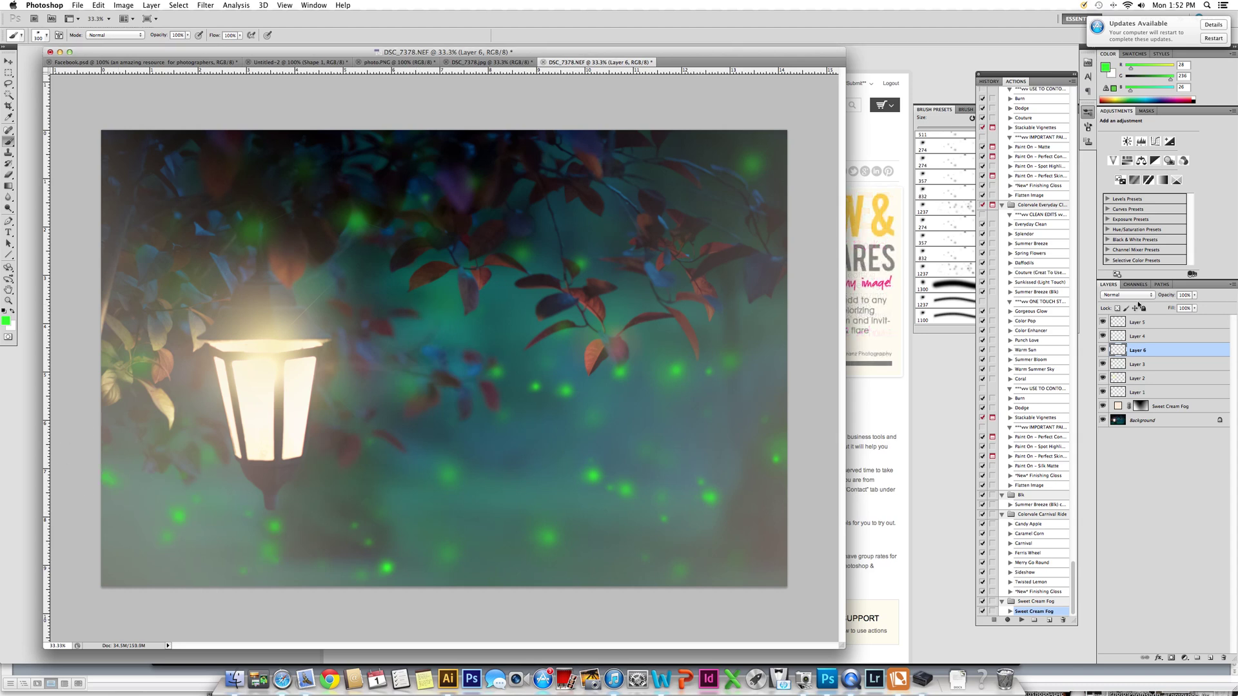
{"action": "left_click", "coordinate": [1194, 296]}
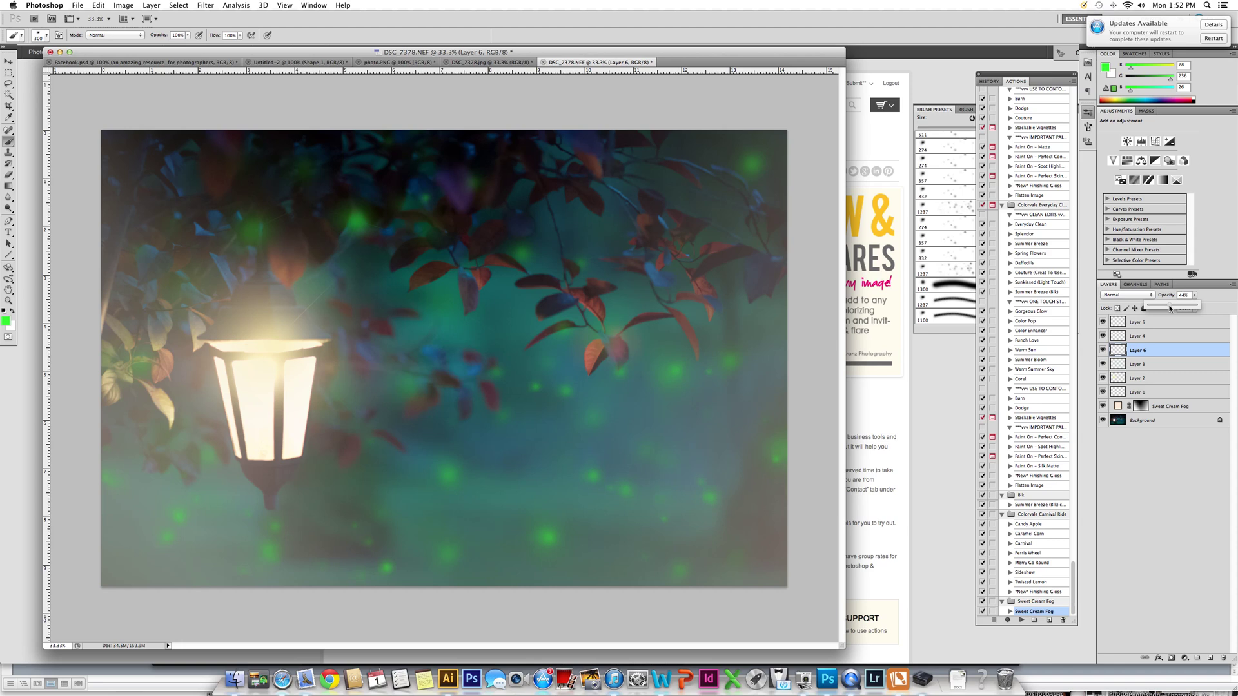
{"action": "left_click", "coordinate": [1102, 337]}
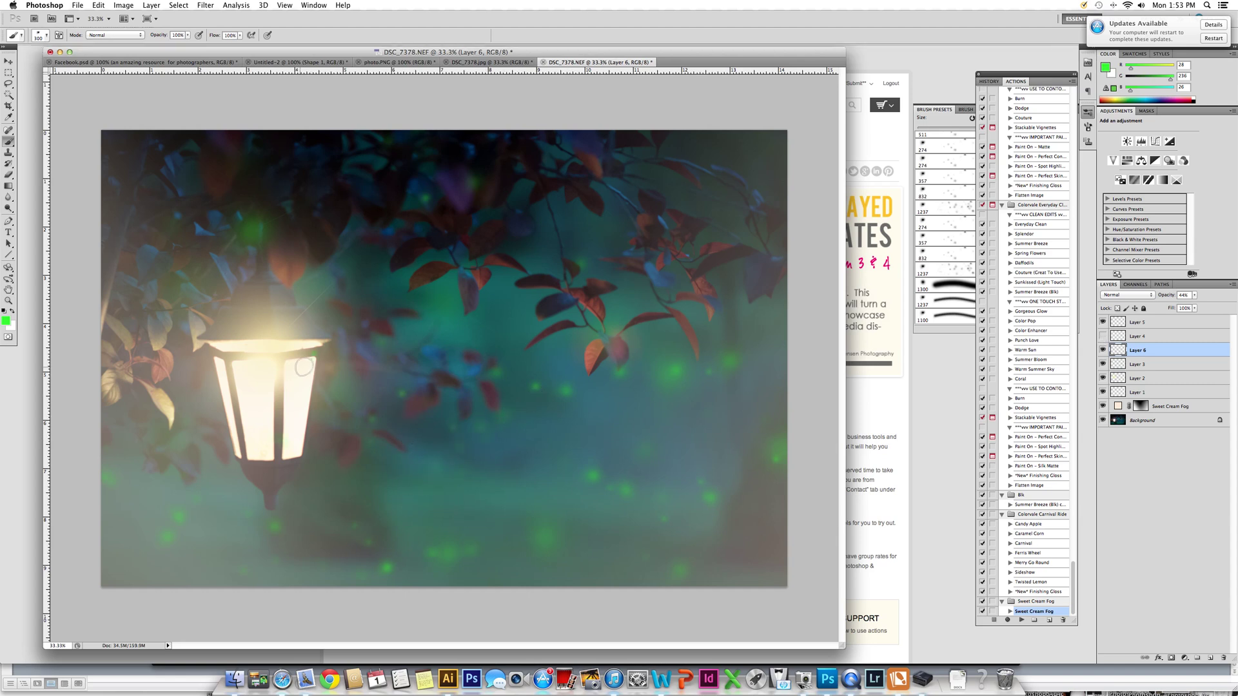
Step: Add three small firefly dots on Layer 6 and erase the stray dot in the lower right
{"action": "left_click", "coordinate": [547, 520]}
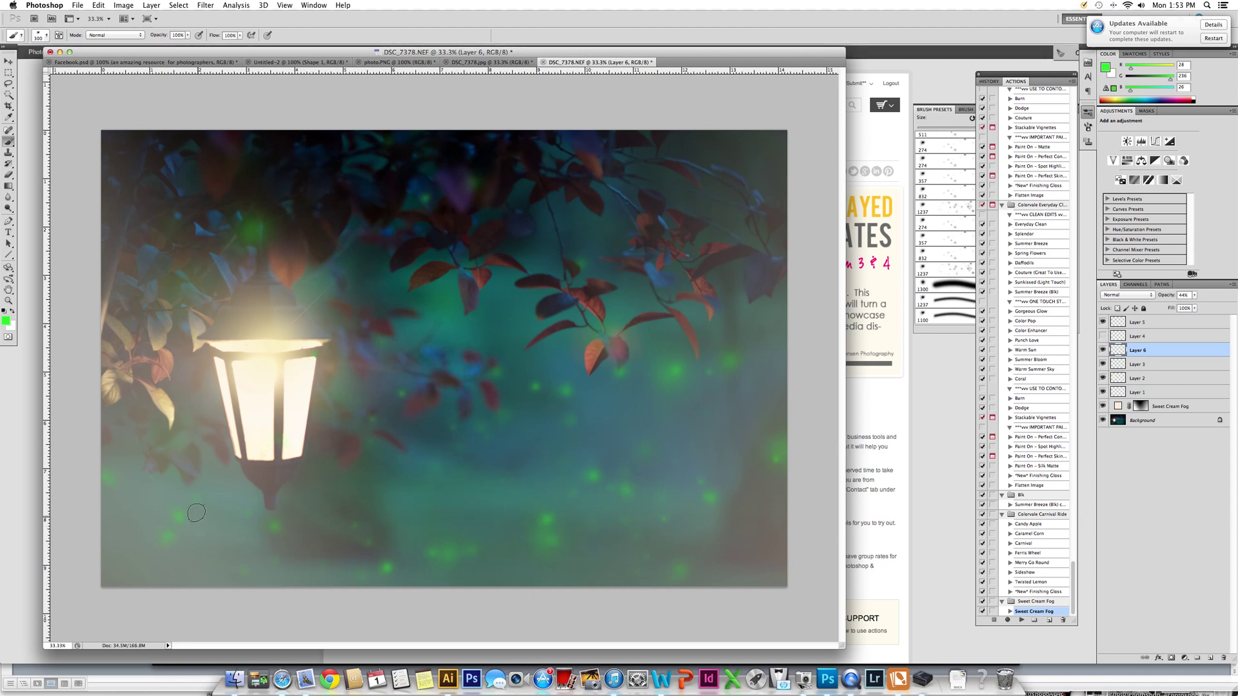
{"action": "left_click", "coordinate": [155, 409]}
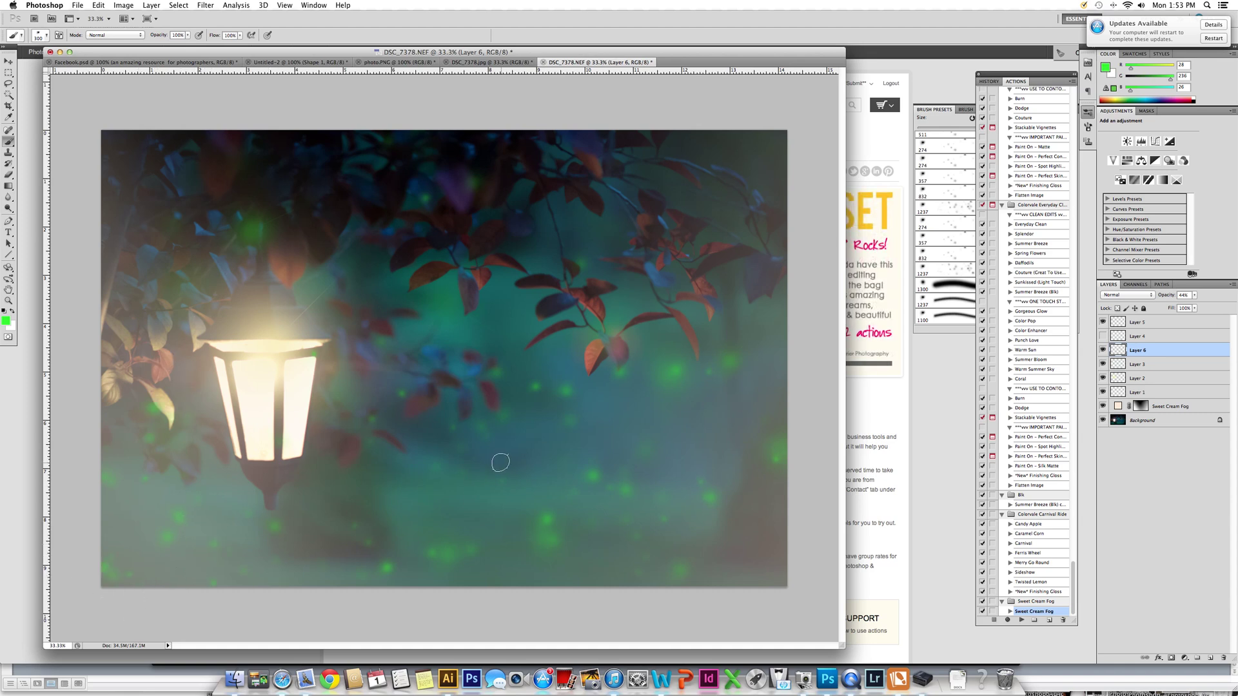
{"action": "left_click", "coordinate": [591, 463]}
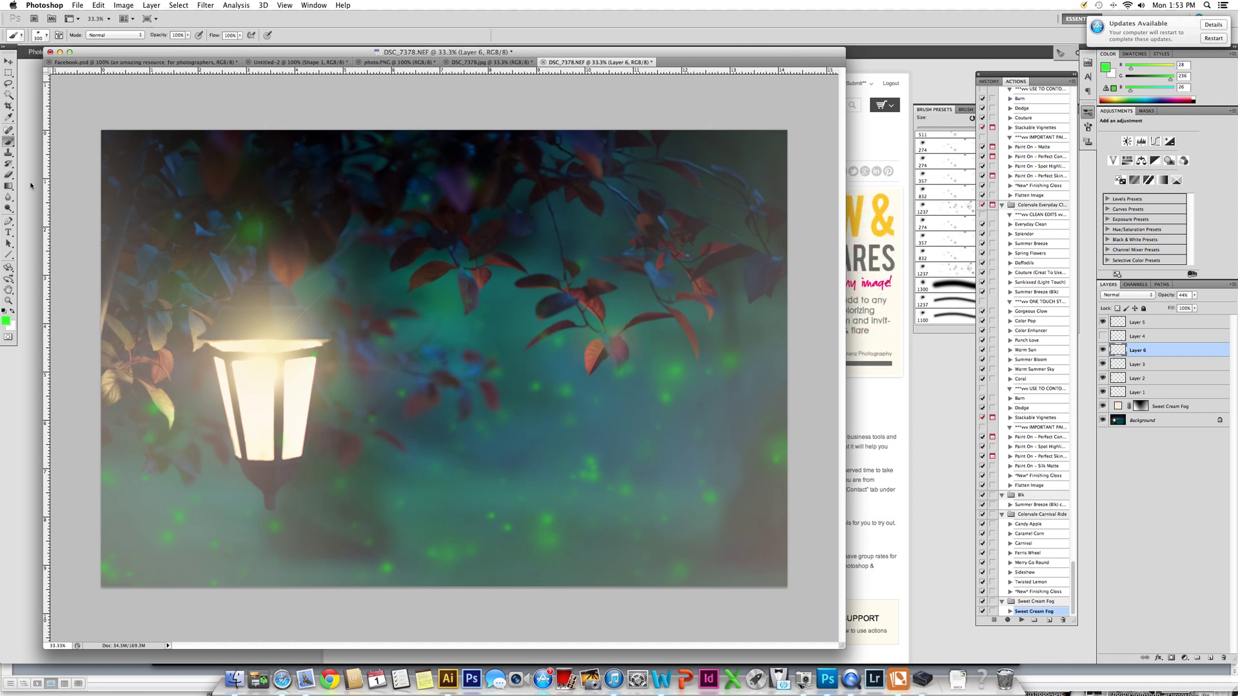
{"action": "left_click", "coordinate": [8, 175]}
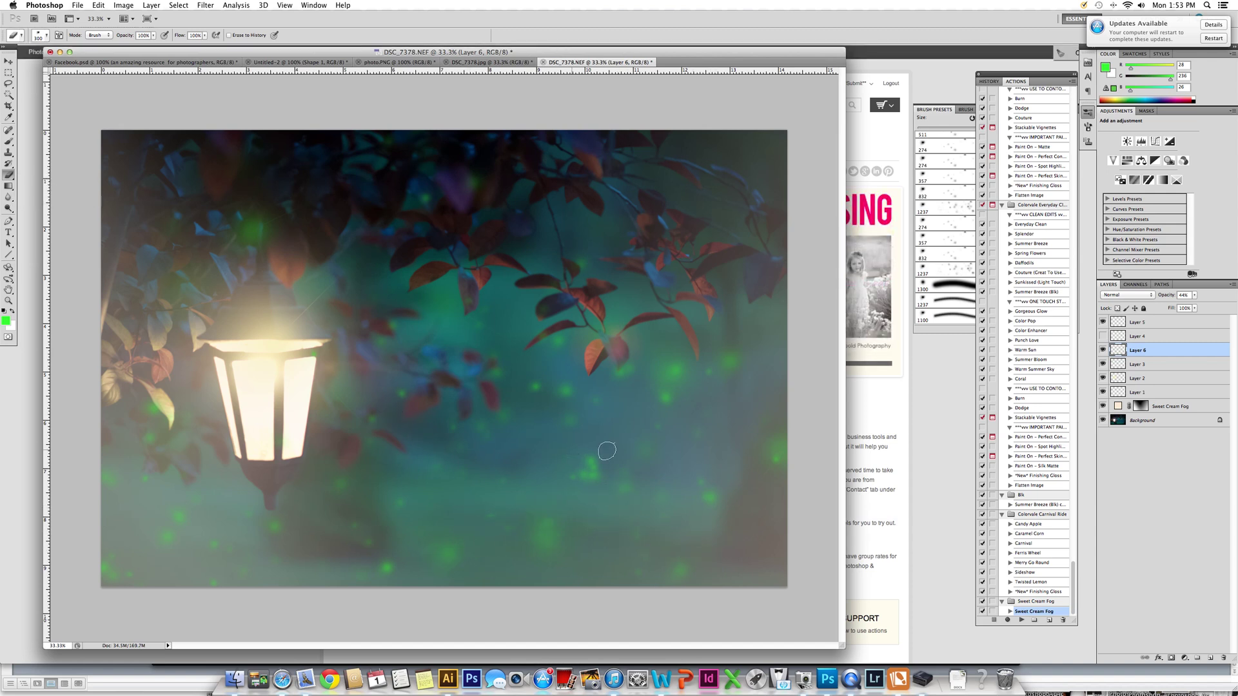
{"action": "left_click_drag", "start_coordinate": [592, 456], "coordinate": [586, 475]}
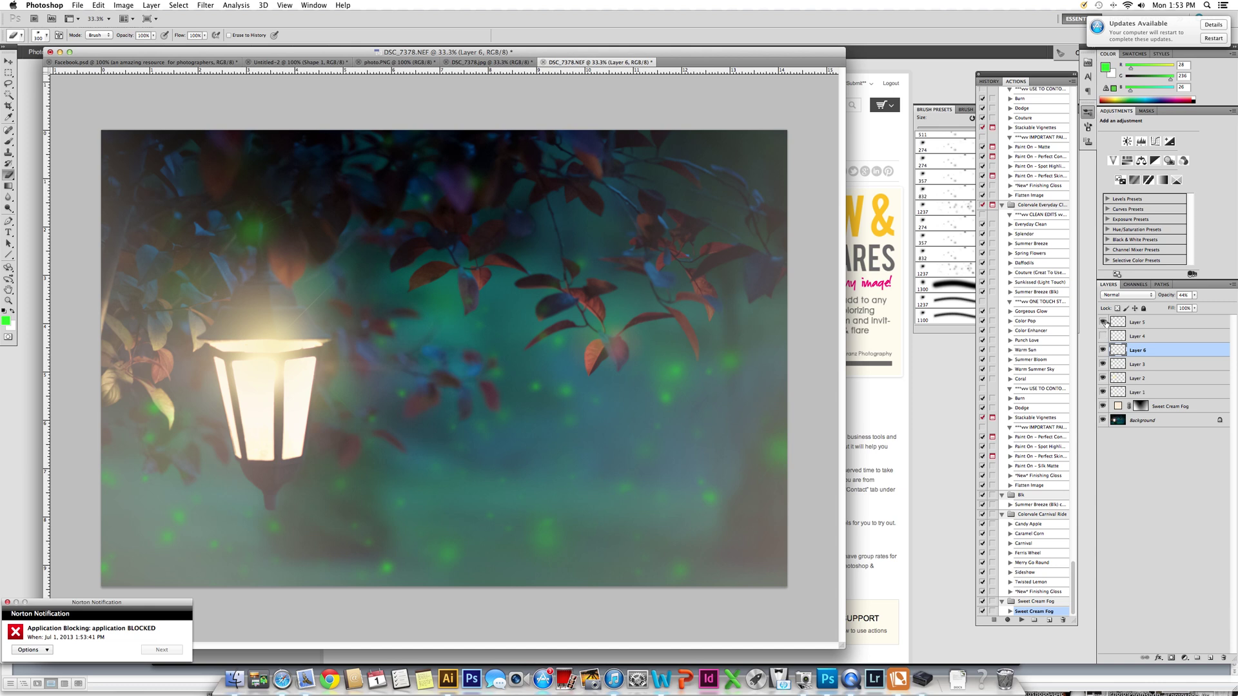
{"action": "left_click", "coordinate": [1103, 322]}
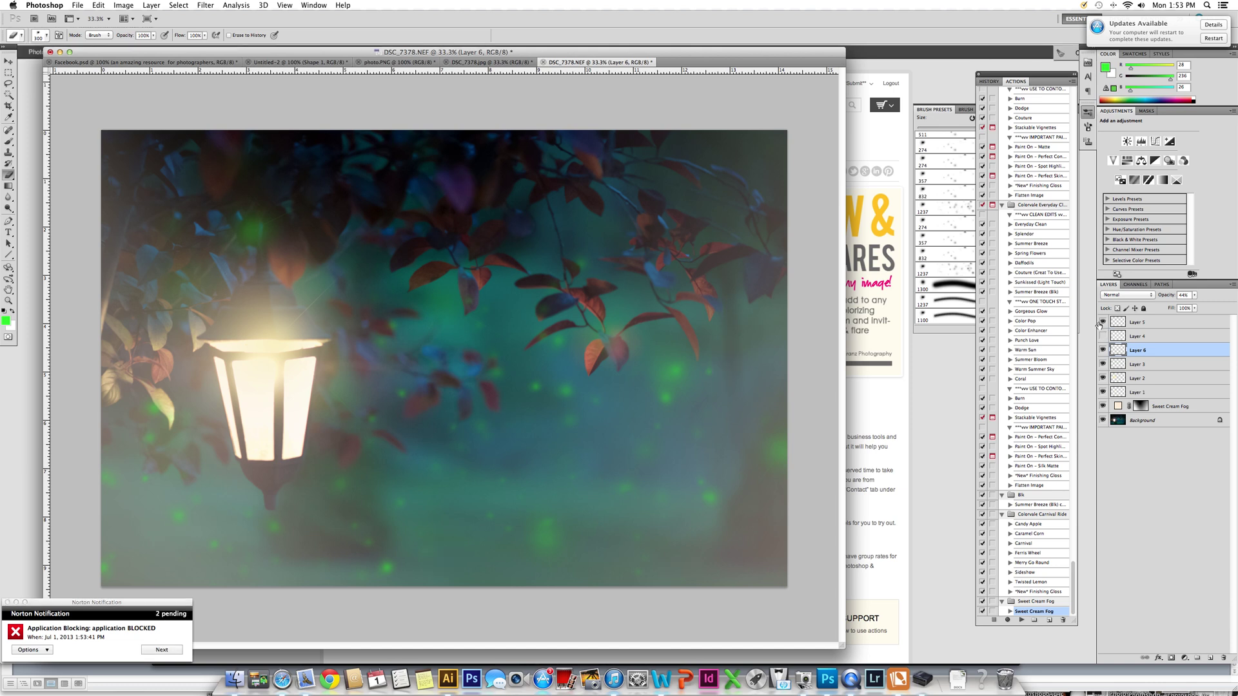
{"action": "left_click", "coordinate": [1102, 321]}
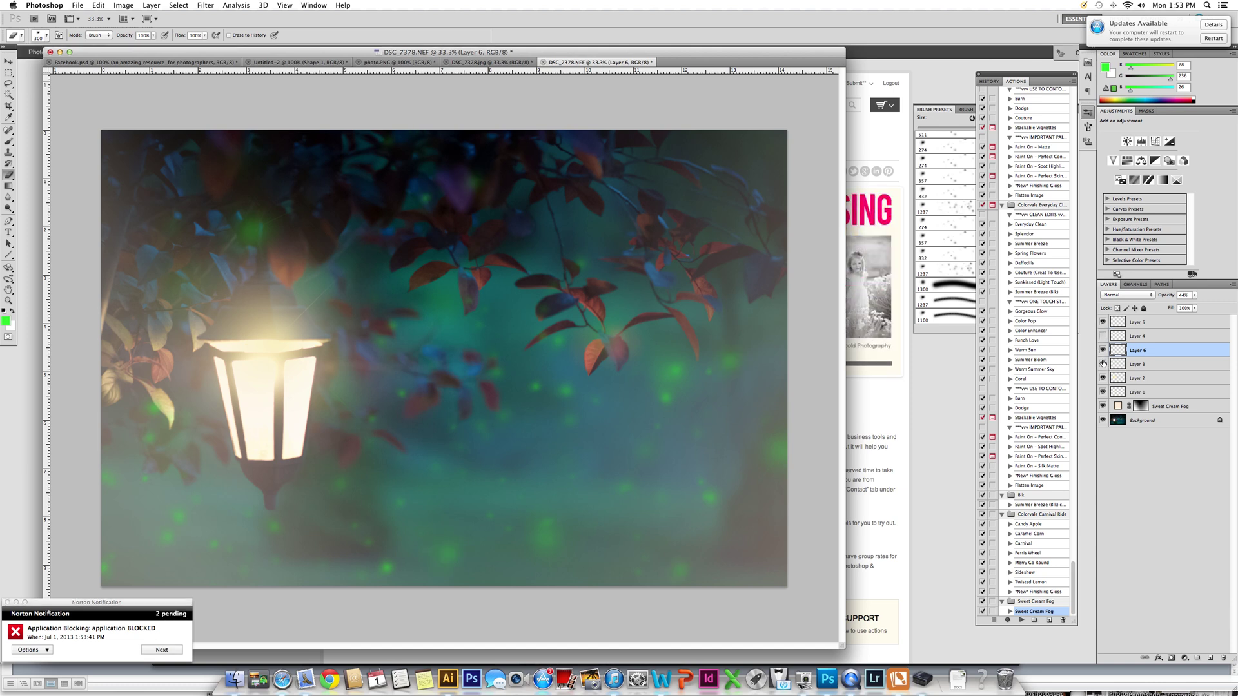
{"action": "left_click", "coordinate": [1103, 364]}
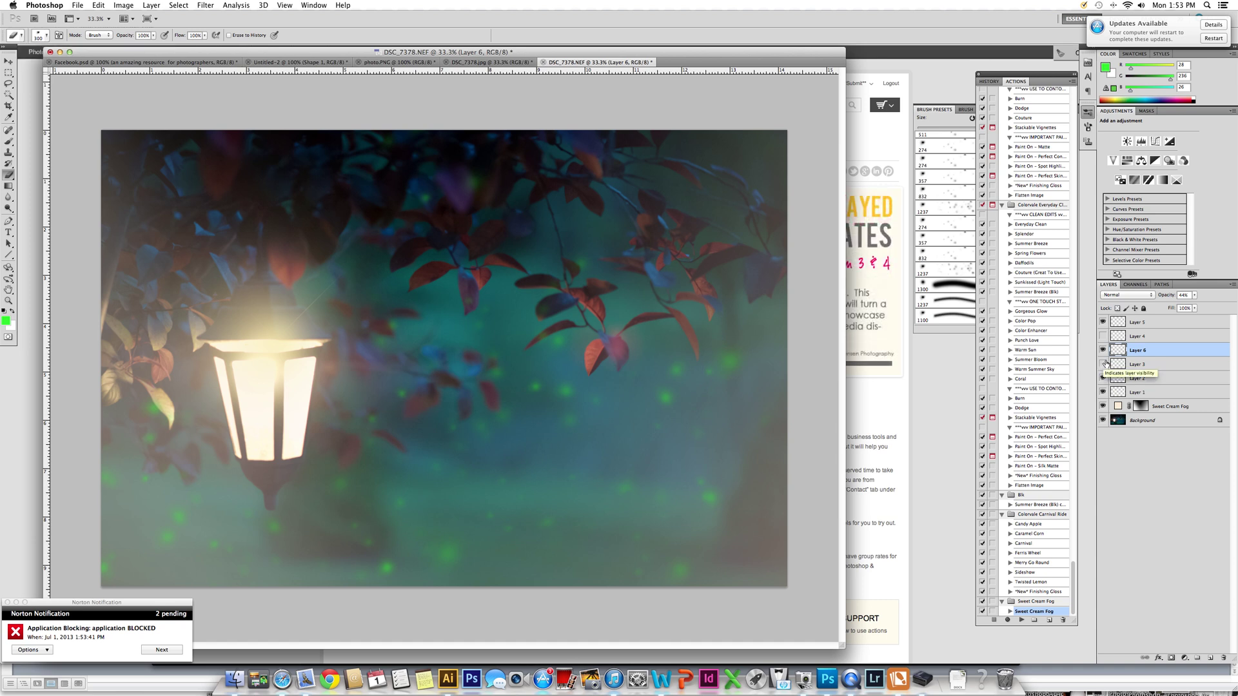
{"action": "left_click", "coordinate": [1103, 364]}
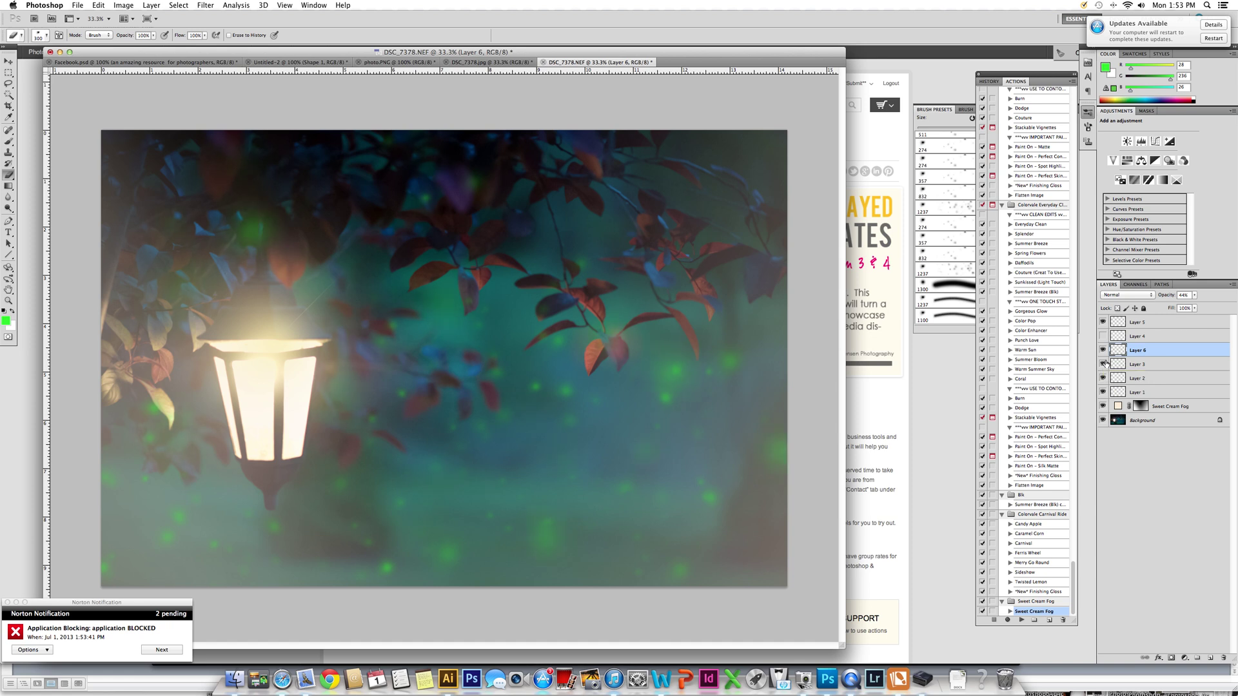
{"action": "left_click", "coordinate": [1194, 296]}
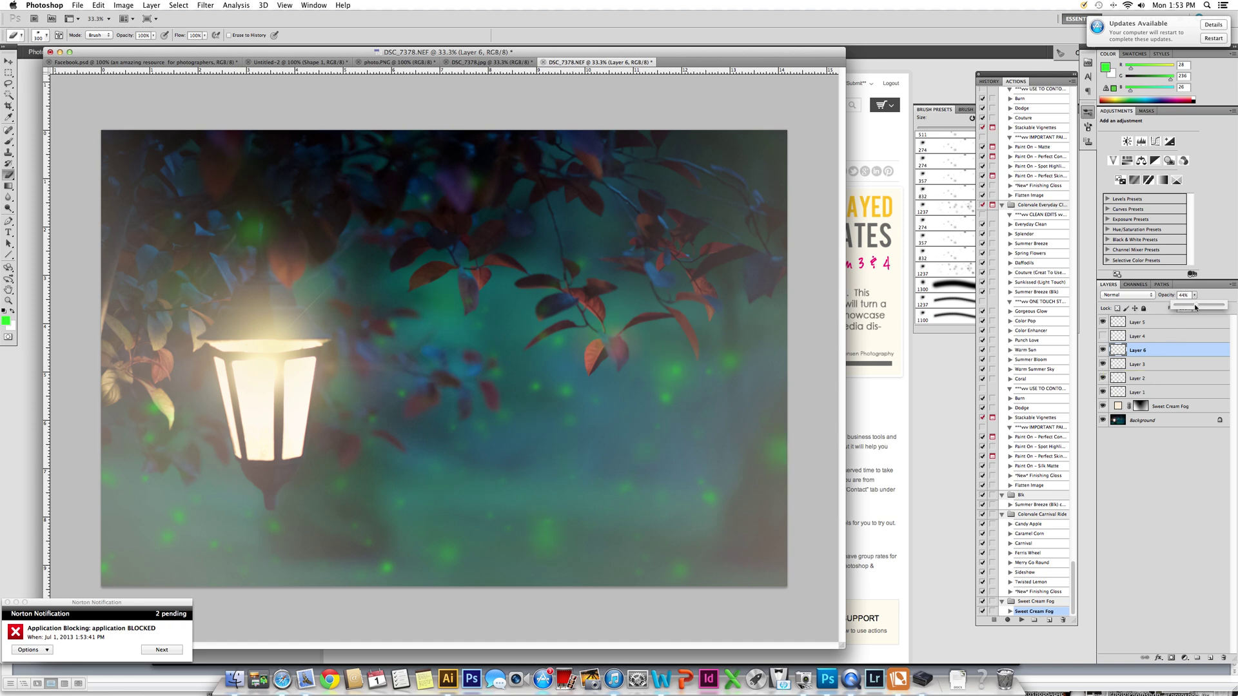
{"action": "left_click_drag", "start_coordinate": [1185, 310], "coordinate": [1185, 310]}
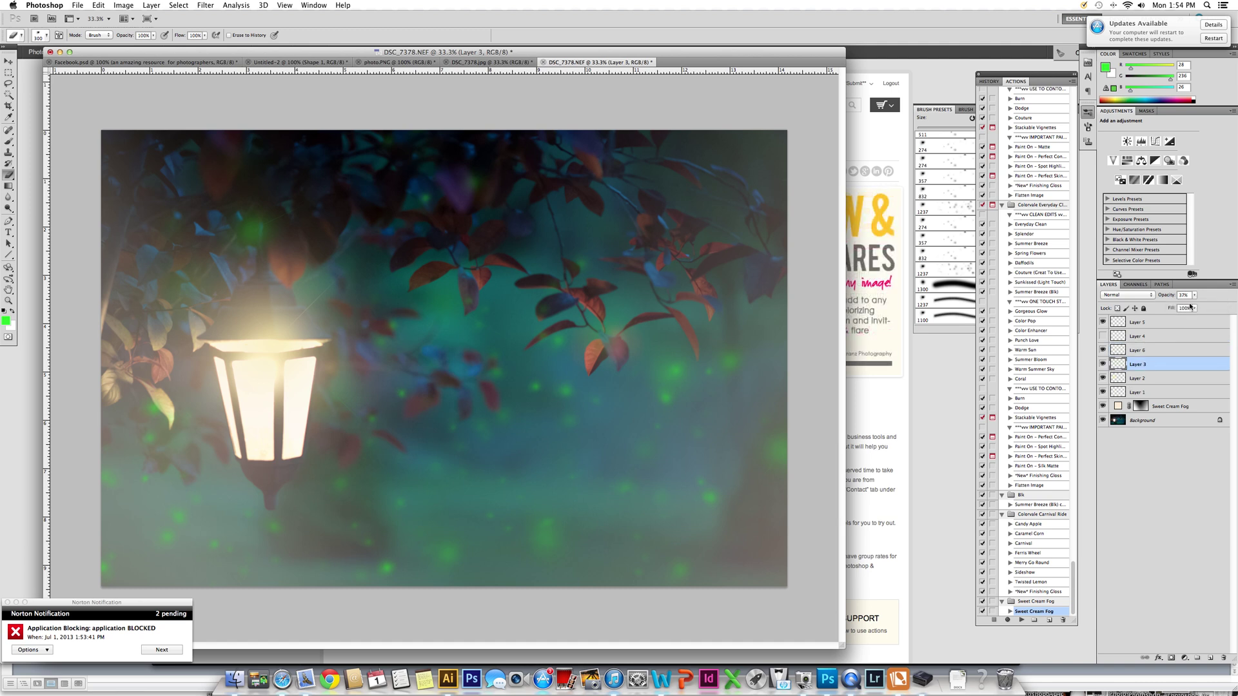
Step: Lower Layer 3's opacity to about 18%, comparing the result with Layer 6 hidden and shown
{"action": "key", "text": "alt+bracketleft"}
{"action": "left_click_drag", "start_coordinate": [1196, 308], "coordinate": [1187, 308]}
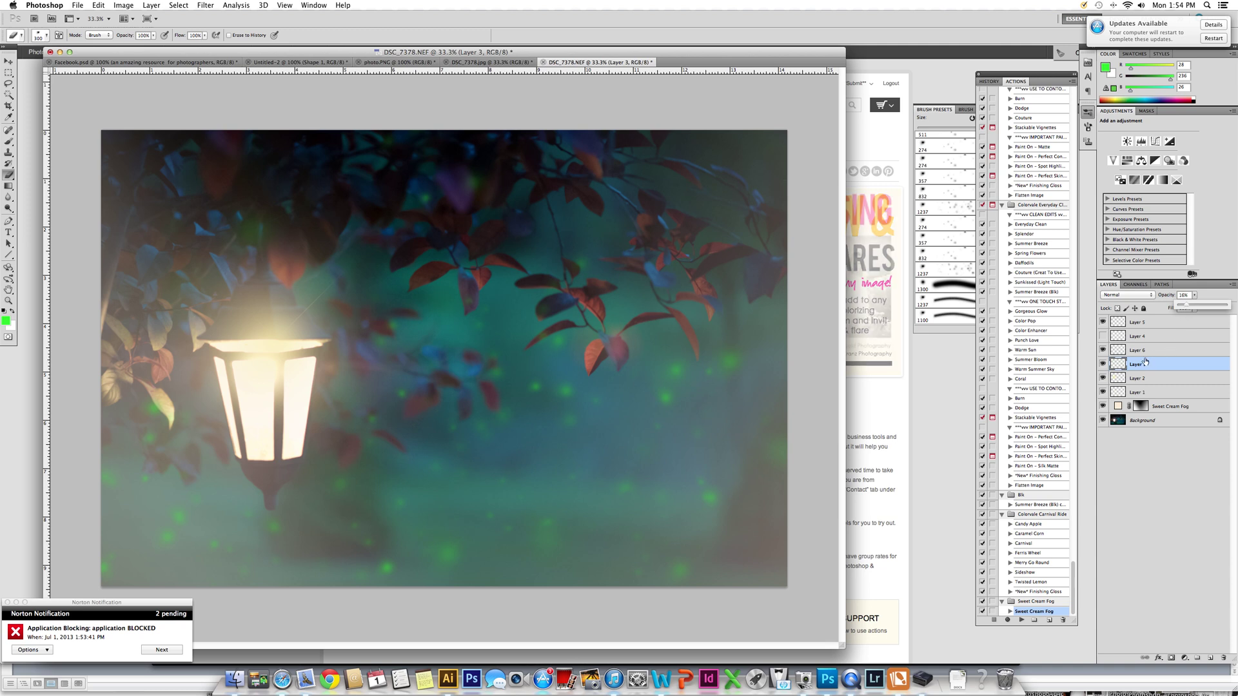
{"action": "left_click", "coordinate": [1103, 350]}
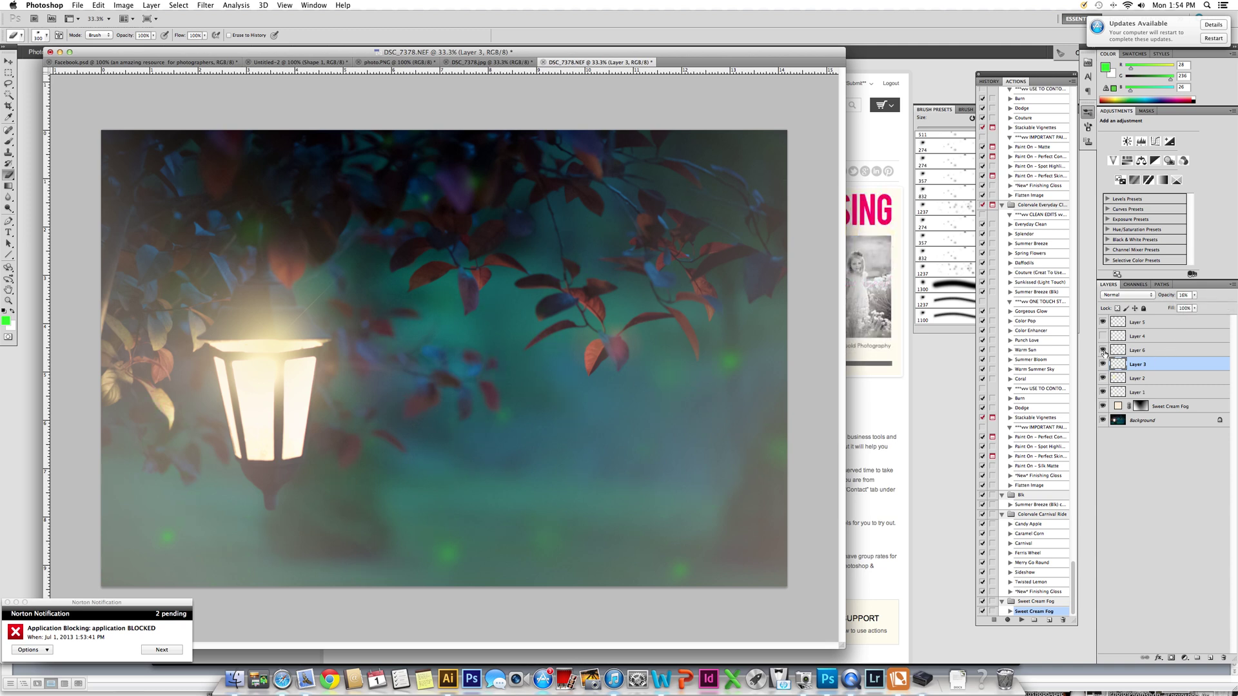
{"action": "left_click", "coordinate": [1103, 350]}
Step: Fine-tune Layer 6's opacity to 47%
{"action": "left_click", "coordinate": [1162, 350]}
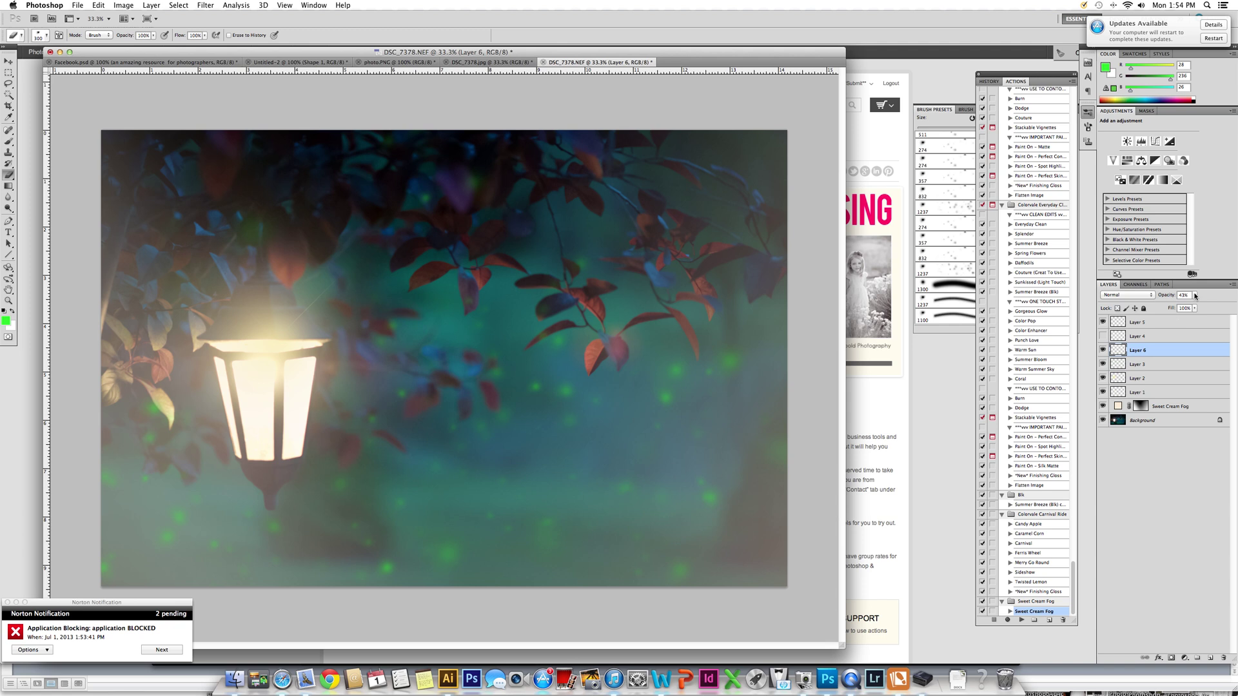
{"action": "left_click", "coordinate": [1194, 295]}
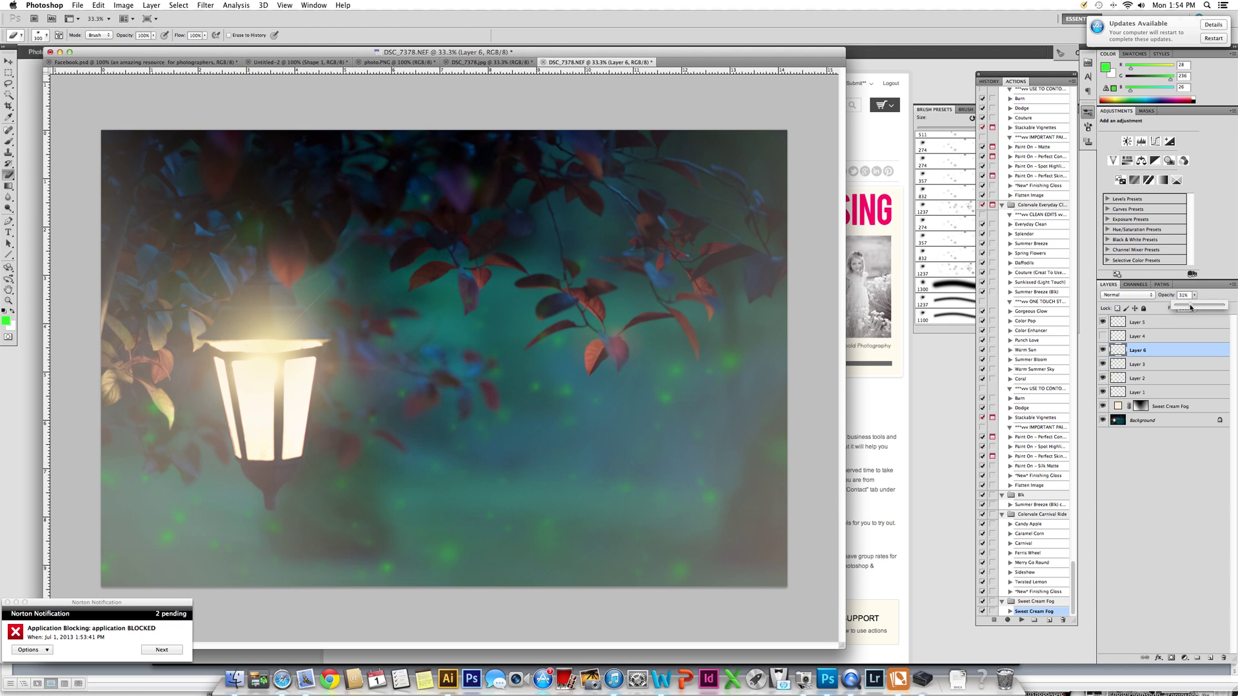
{"action": "left_click_drag", "start_coordinate": [1191, 307], "coordinate": [1193, 308]}
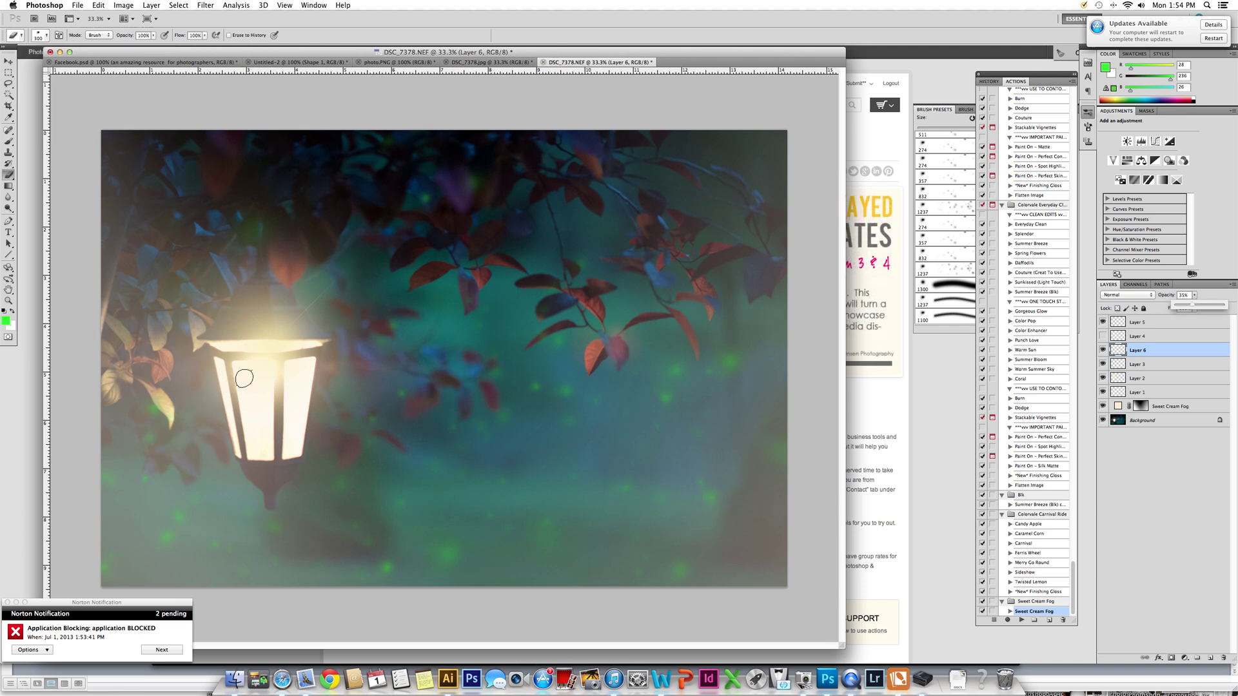
{"action": "left_click", "coordinate": [365, 441]}
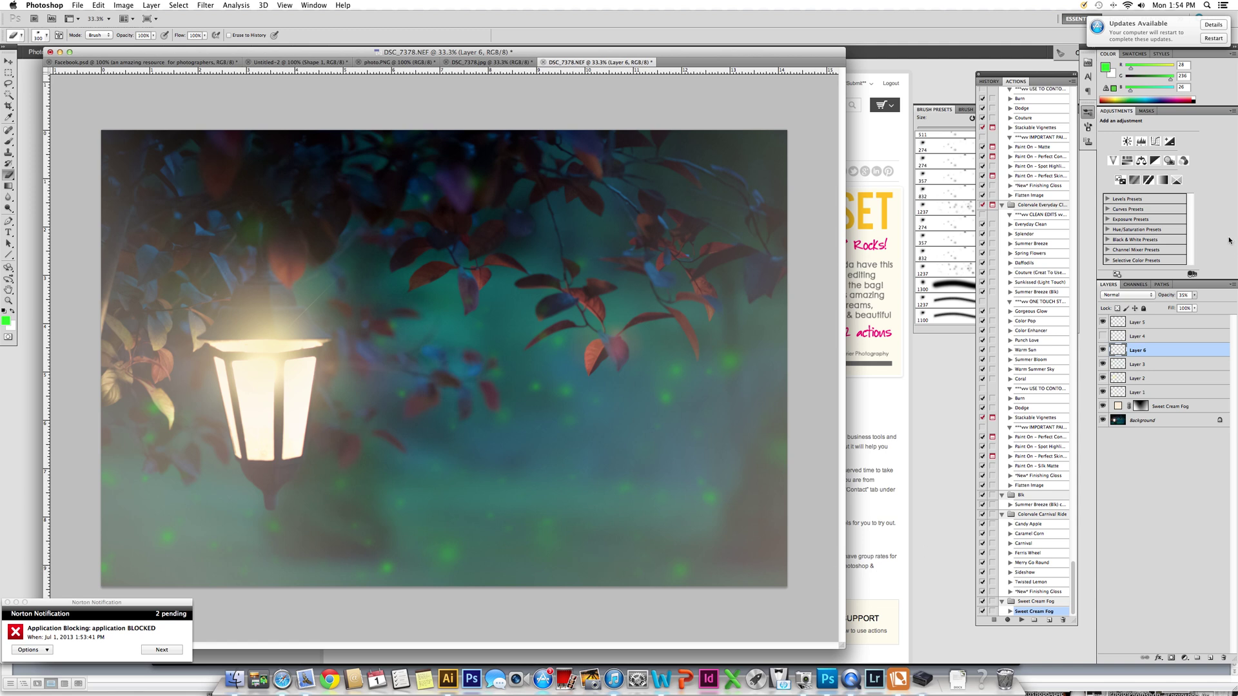
{"action": "left_click", "coordinate": [1194, 295]}
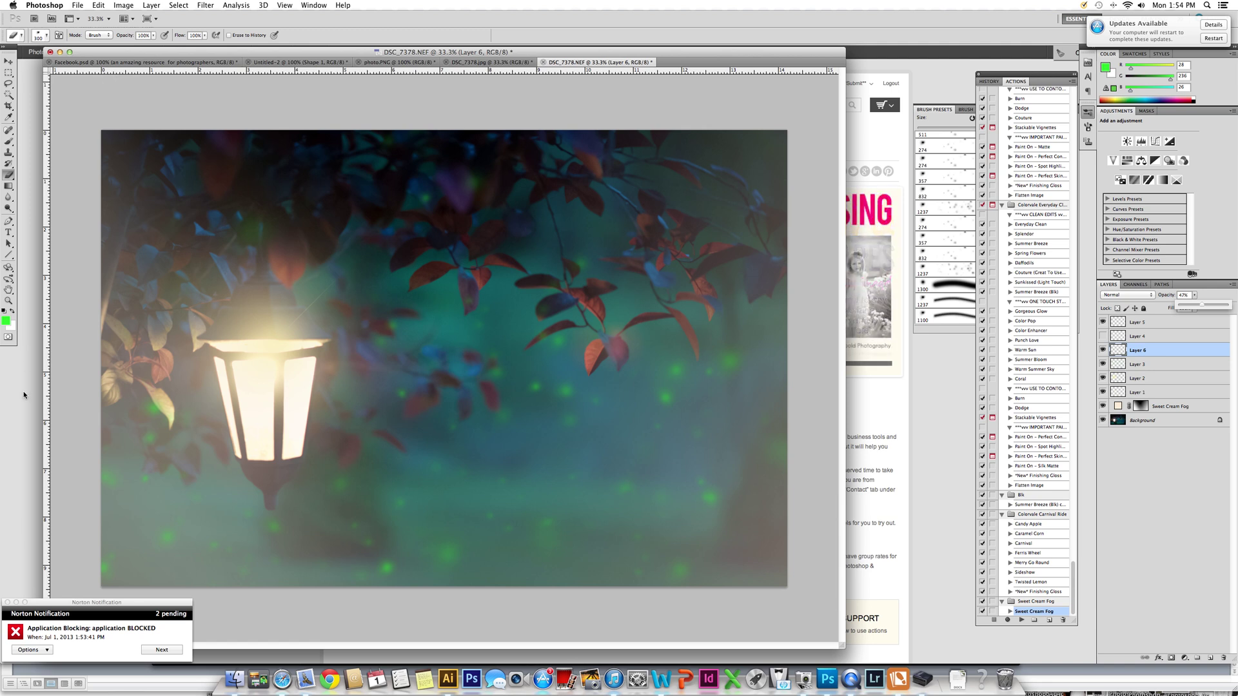
{"action": "left_click", "coordinate": [106, 566]}
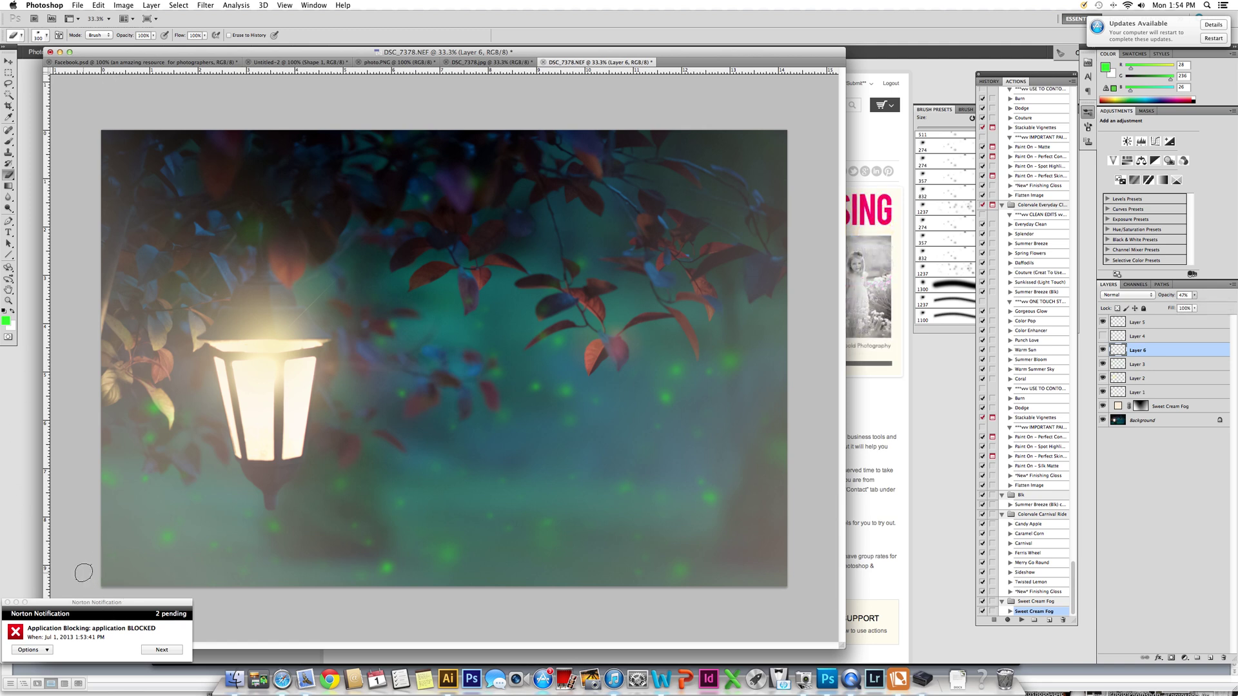